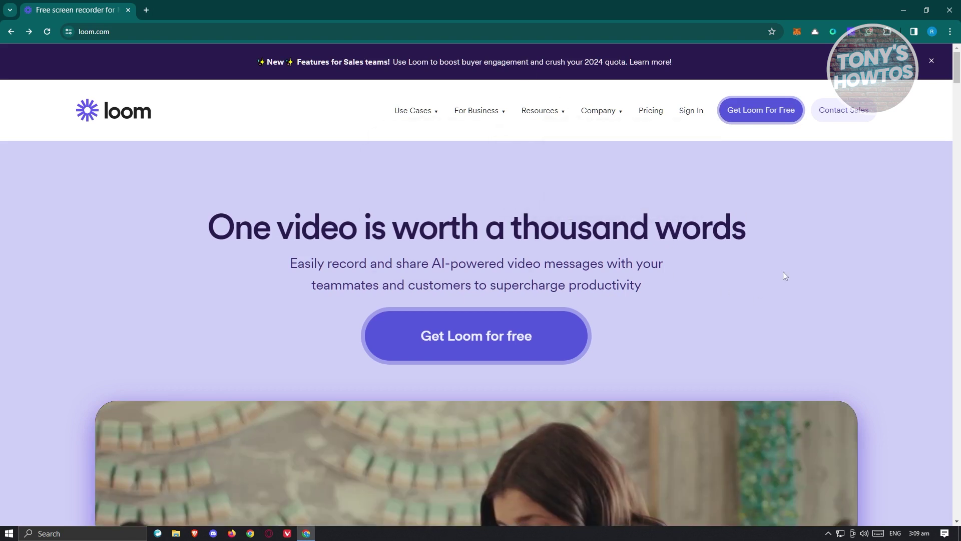
- Highlight the homepage headline and the AI-powered video messages subtitle, and scroll through the page
scroll(781, 276, "down", 1)
left_click_drag(200, 182, 806, 193)
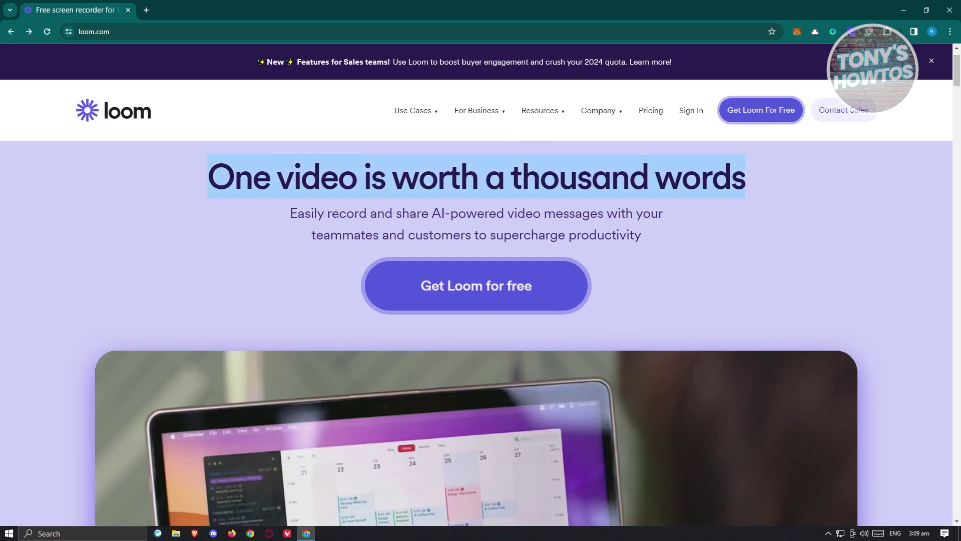
left_click_drag(339, 213, 661, 232)
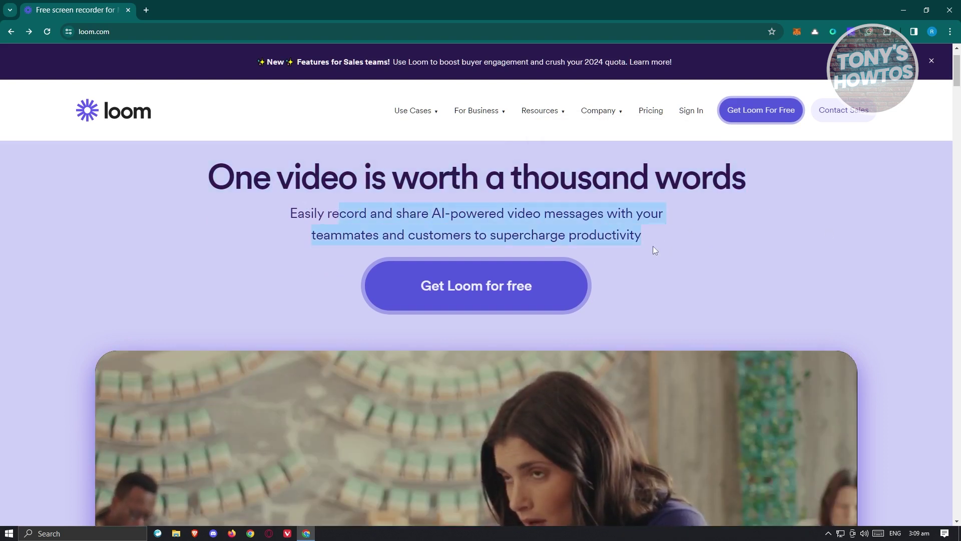
scroll(679, 237, "down", 2)
scroll(686, 241, "up", 2)
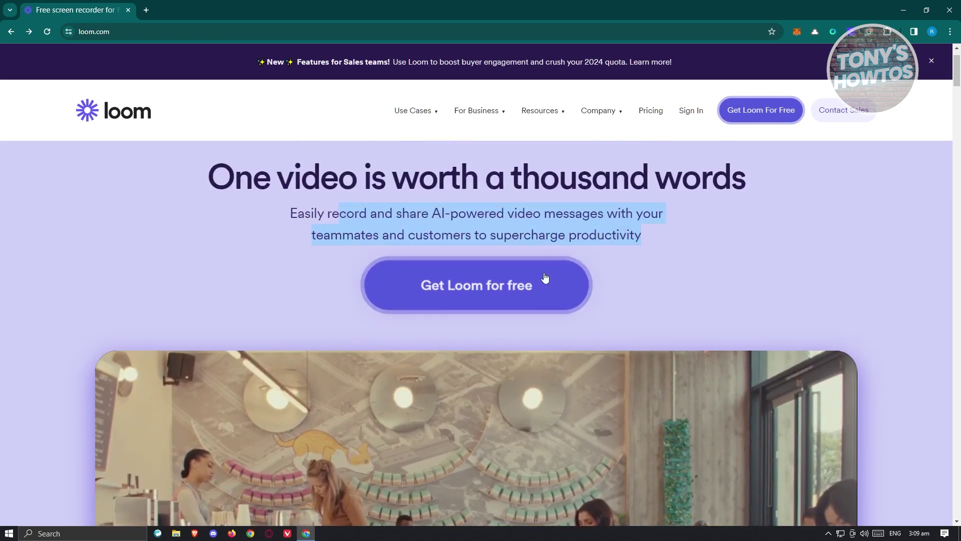
scroll(719, 241, "down", 10)
scroll(723, 242, "up", 1)
scroll(723, 242, "up", 2)
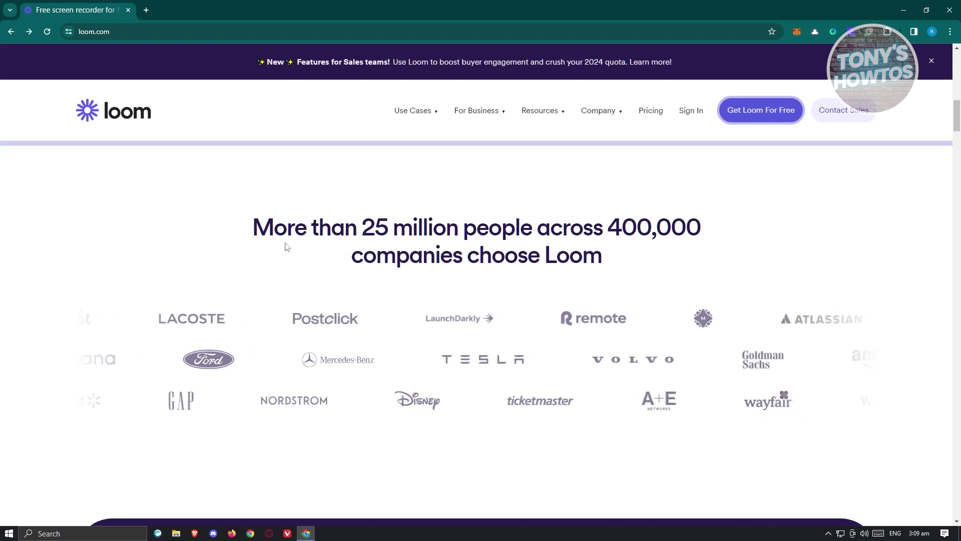
scroll(367, 263, "down", 6)
scroll(366, 260, "down", 4)
scroll(412, 208, "down", 12)
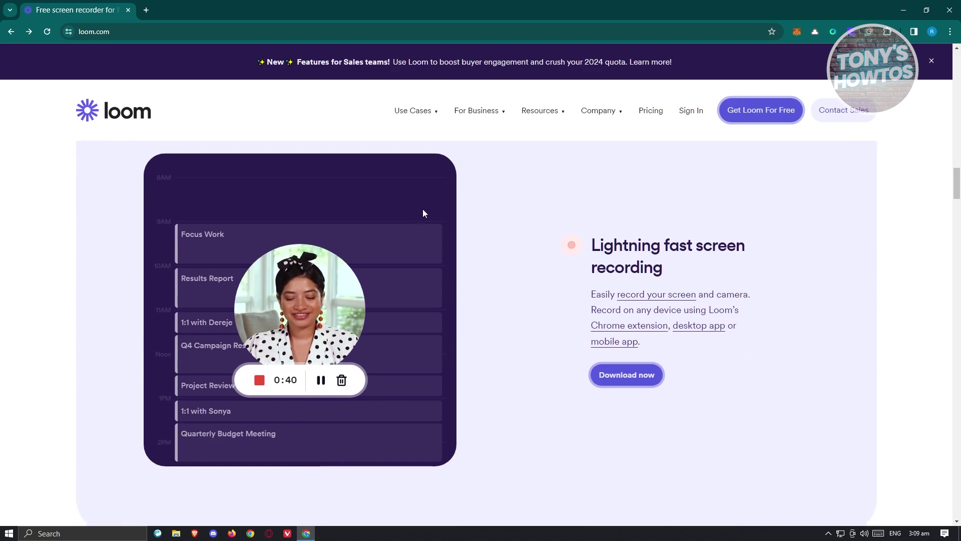
scroll(423, 212, "down", 15)
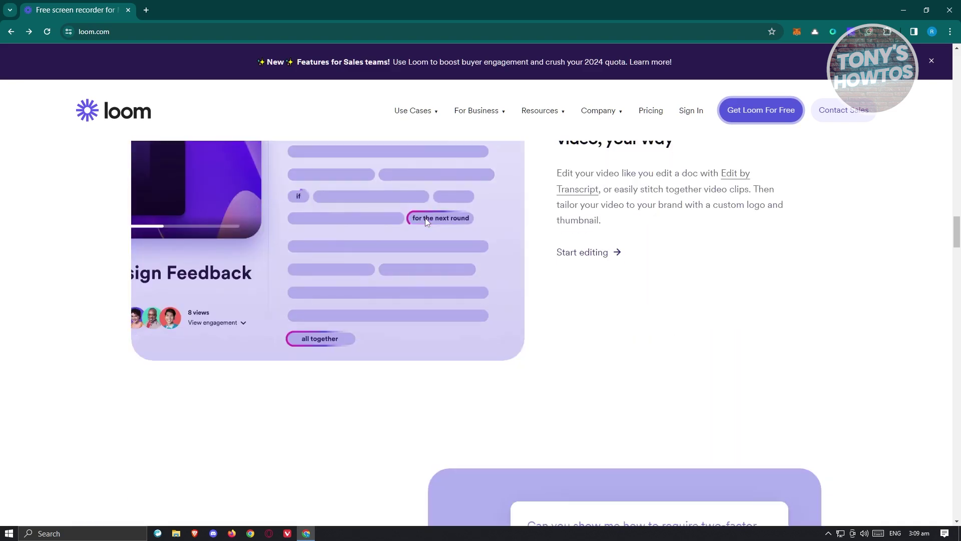
scroll(425, 218, "down", 9)
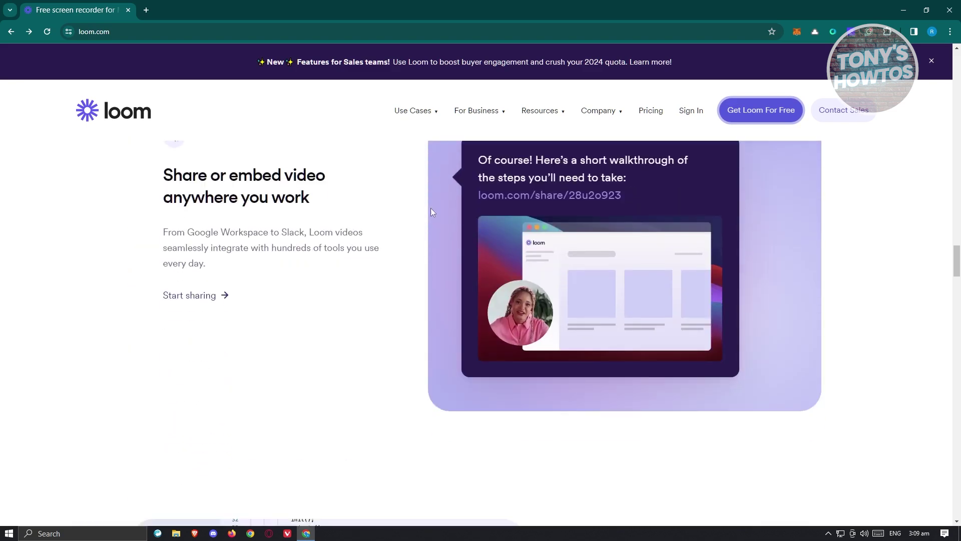
scroll(430, 211, "up", 12)
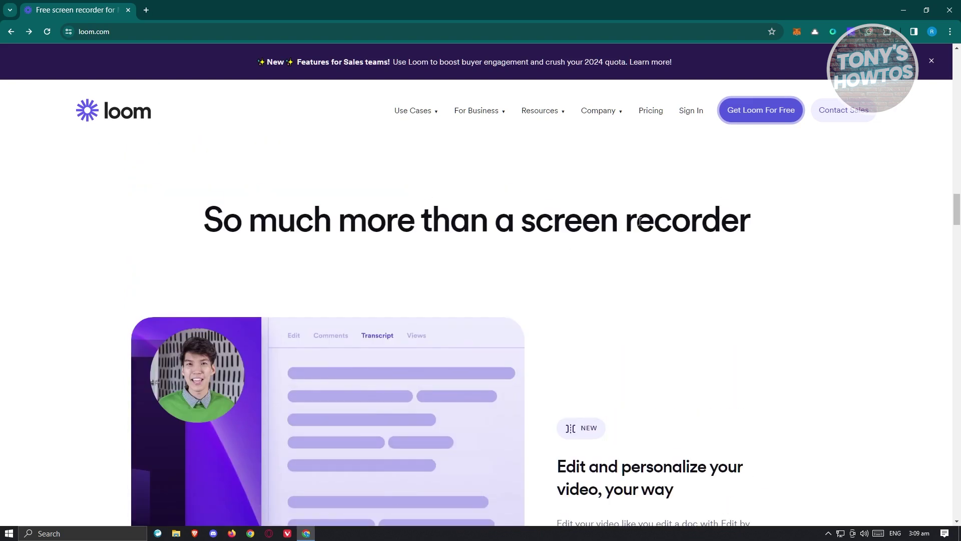
scroll(633, 223, "up", 18)
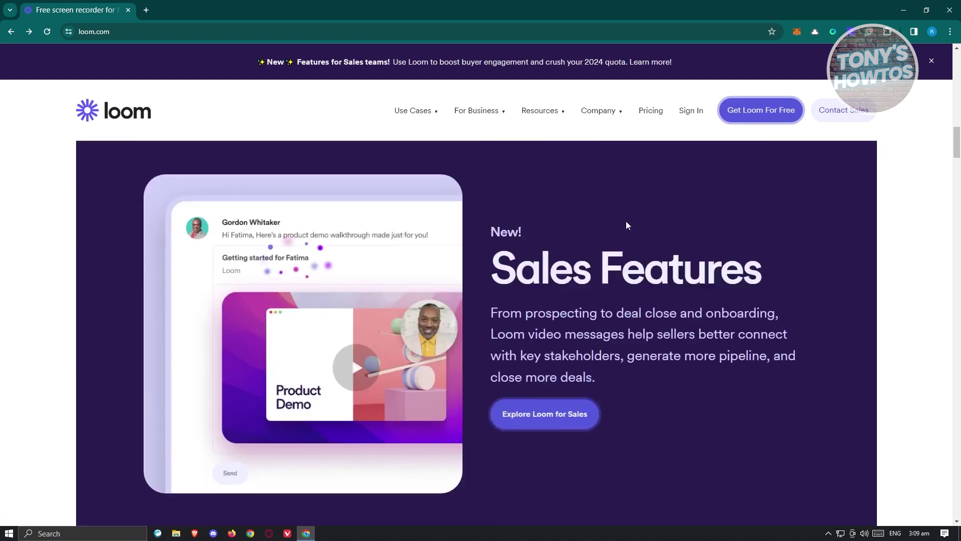
scroll(626, 221, "up", 1)
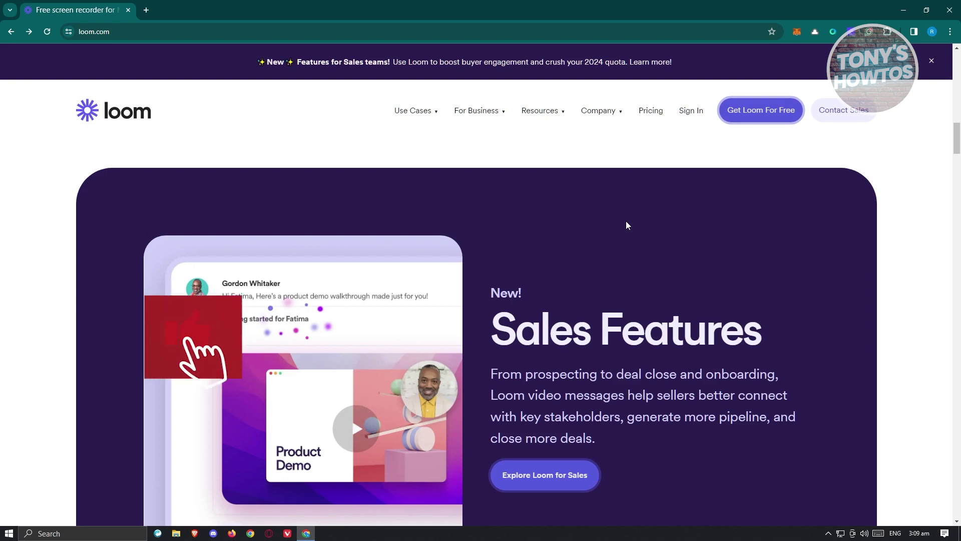
- On the pricing page, highlight the Starter plan: free, 25 videos per person, 5 minutes per video
left_click(643, 111)
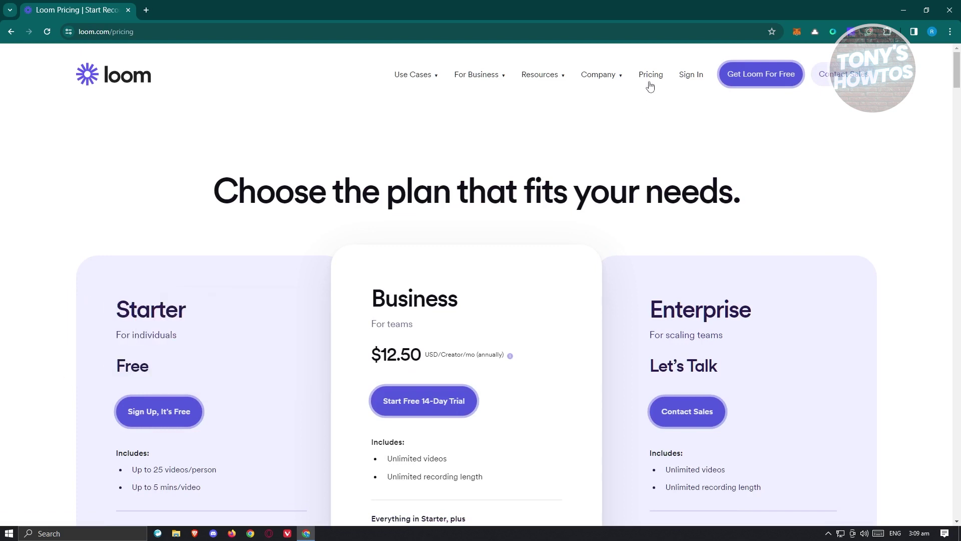
scroll(303, 236, "down", 3)
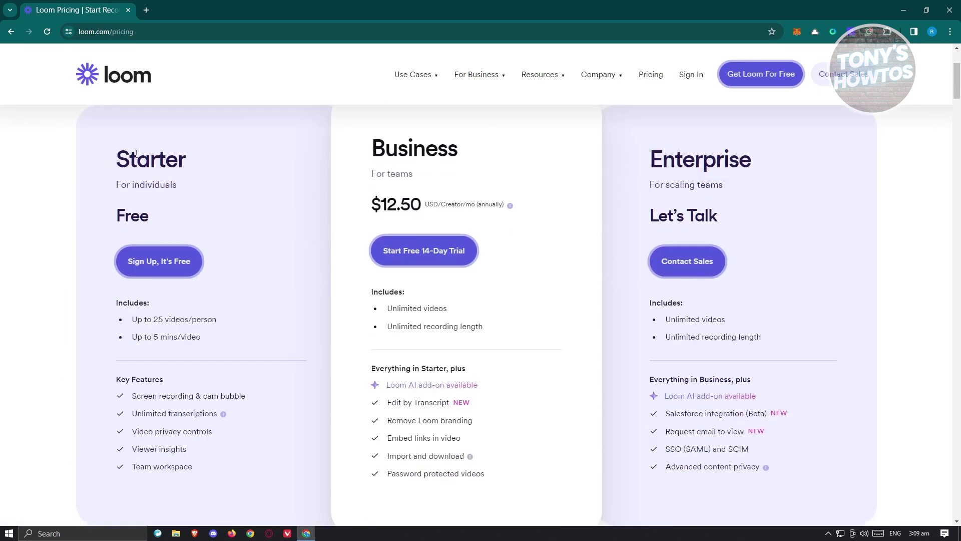
left_click_drag(119, 157, 279, 166)
left_click_drag(163, 222, 100, 187)
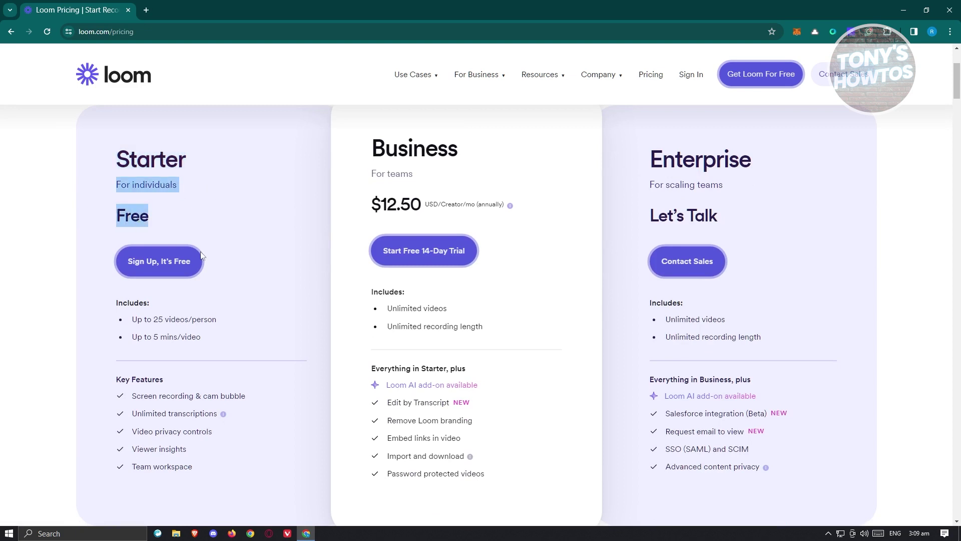
left_click_drag(230, 327, 131, 322)
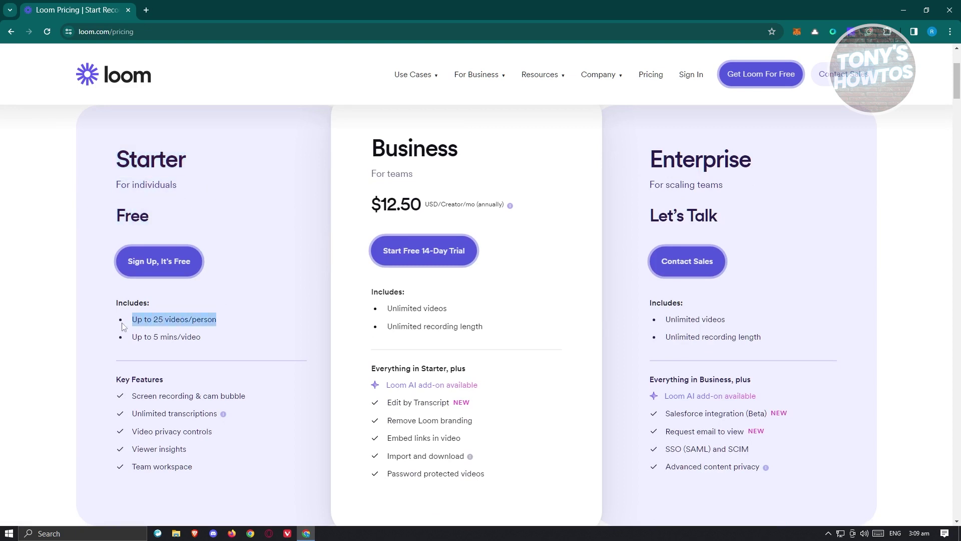
left_click_drag(205, 344, 145, 337)
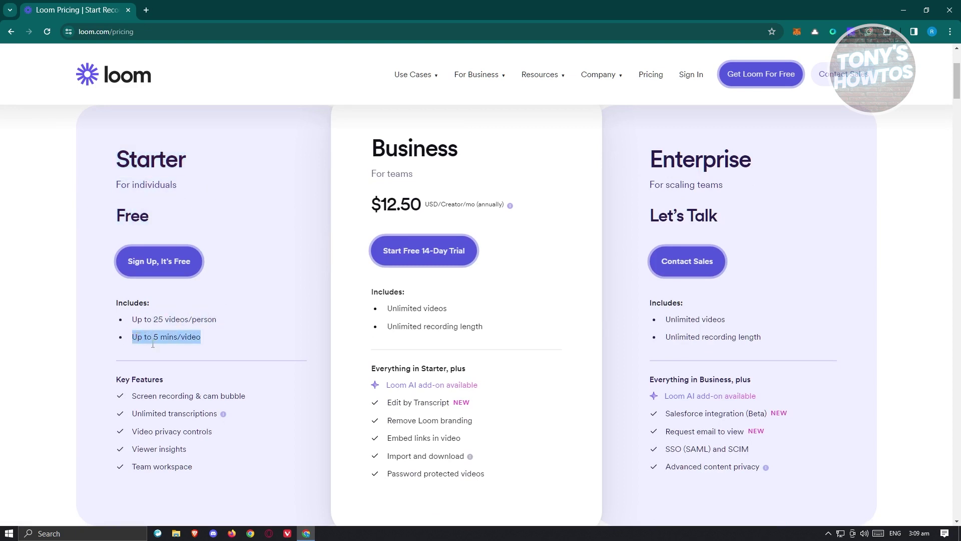
- Highlight the Business plan's unlimited recording length and its extras beyond Starter, then clear the highlight
scroll(134, 340, "down", 2)
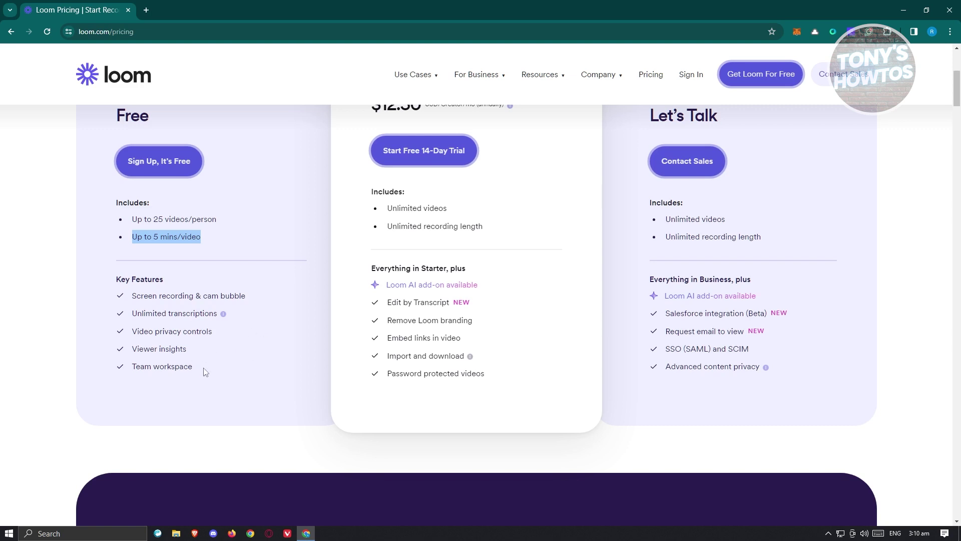
scroll(238, 404, "up", 5)
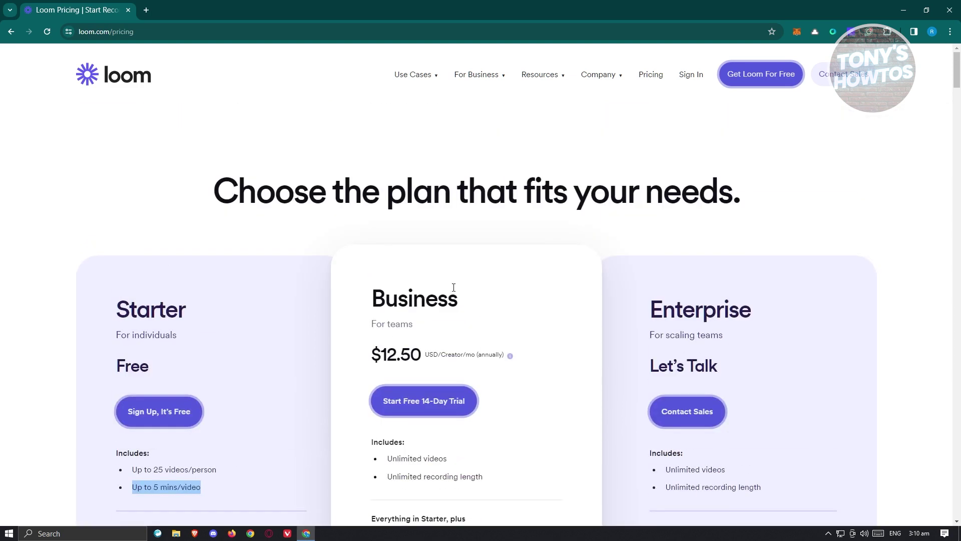
scroll(499, 330, "down", 2)
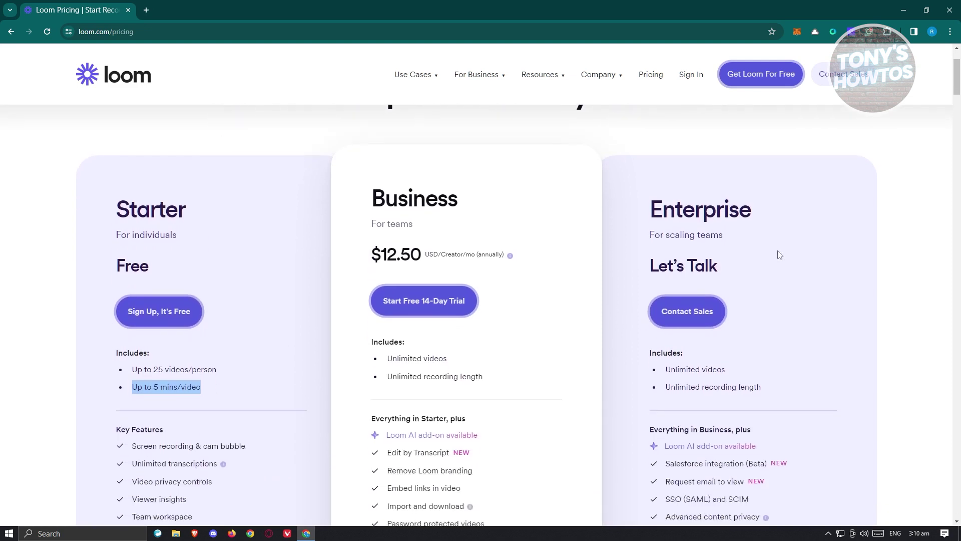
scroll(518, 276, "down", 2)
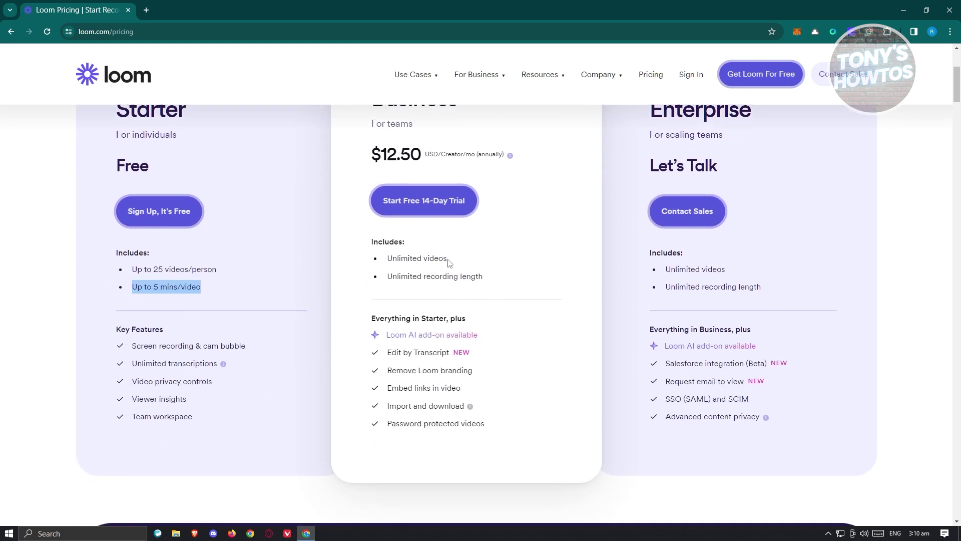
left_click_drag(449, 263, 382, 267)
left_click_drag(499, 288, 401, 295)
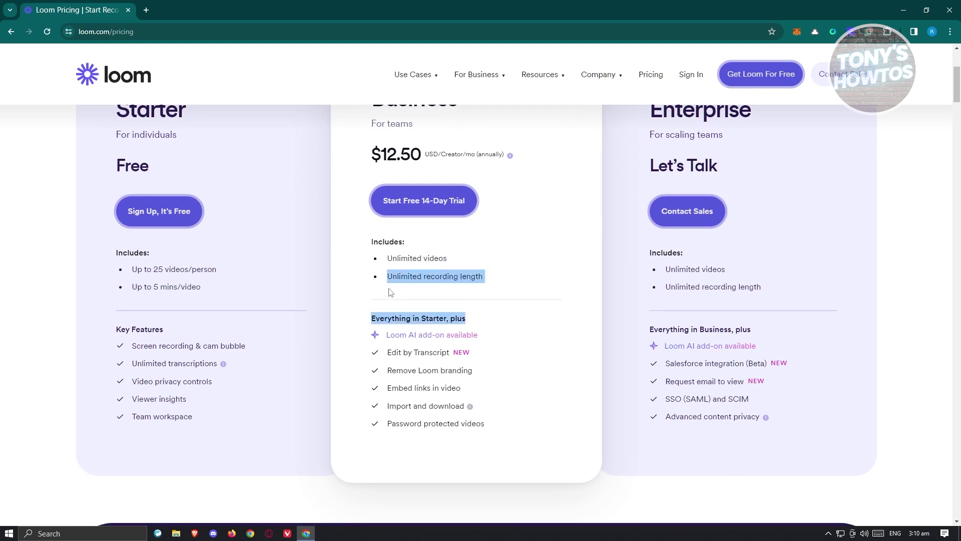
left_click(418, 318)
- Highlight the Business plan's $12.50 price, then start signing up for the free Starter plan
scroll(493, 324, "down", 1)
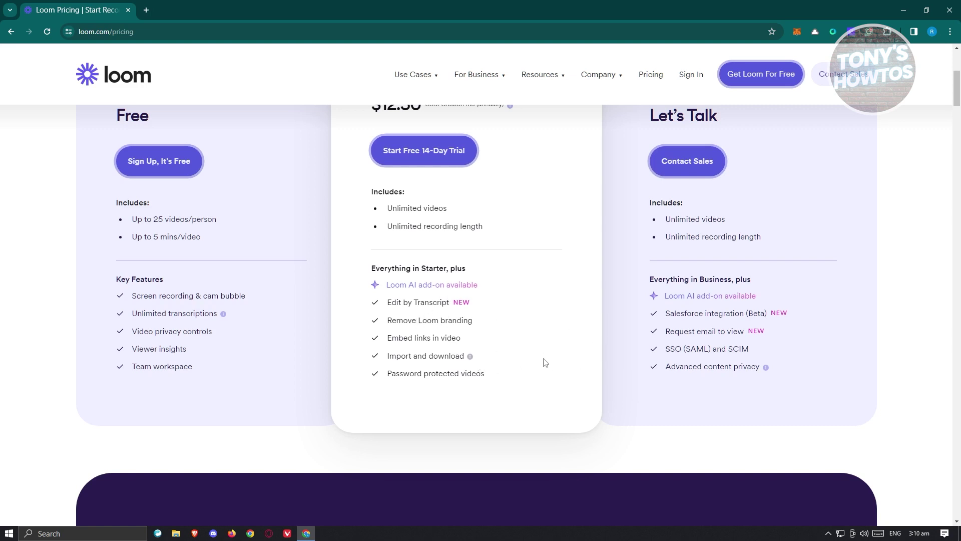
scroll(503, 391, "up", 5)
scroll(510, 380, "down", 5)
scroll(407, 328, "up", 3)
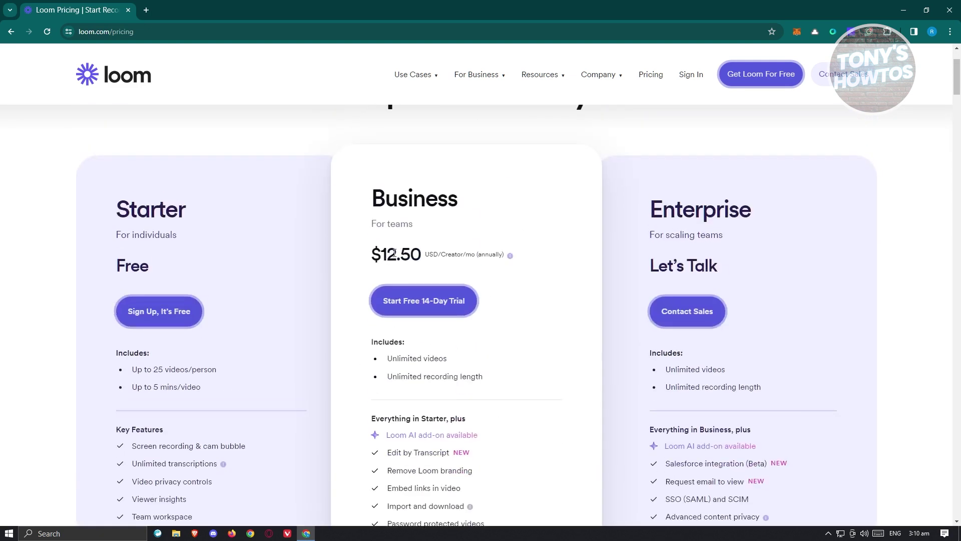
left_click_drag(376, 197, 426, 252)
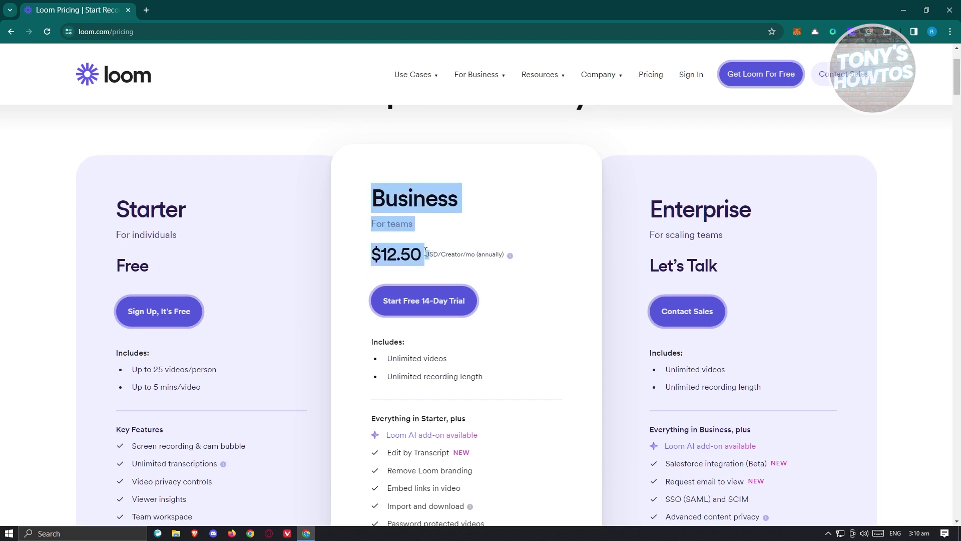
left_click(169, 321)
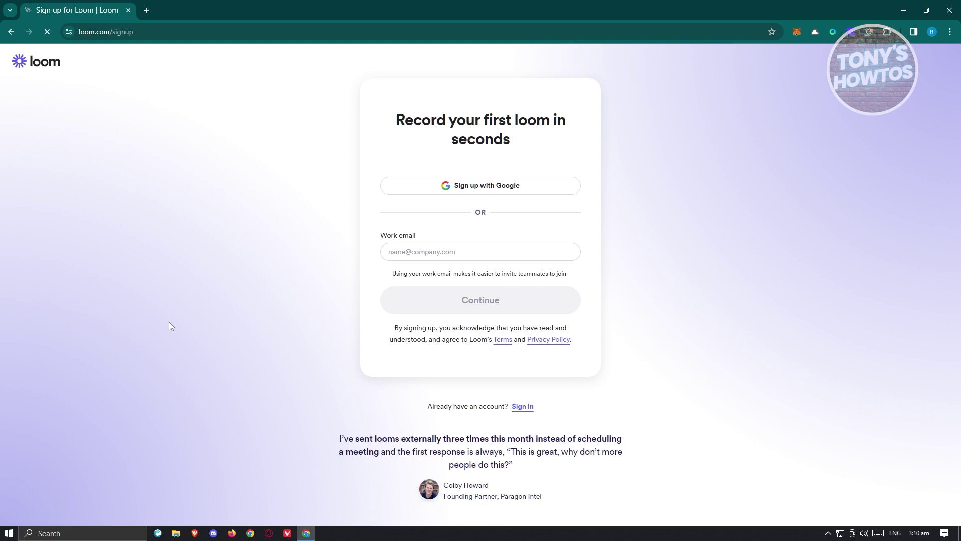
- Sign up to Loom with a Google account instead of the work email field
left_click(500, 247)
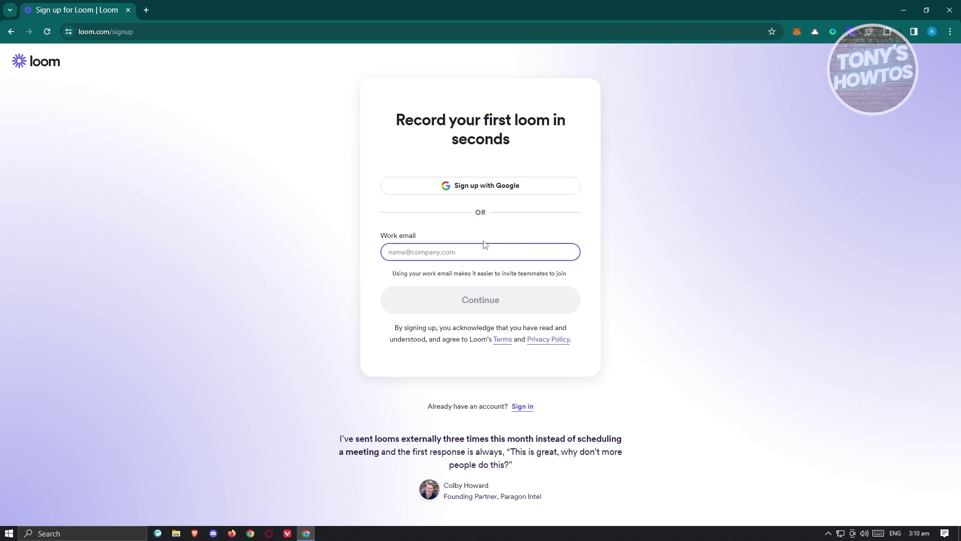
left_click(414, 319)
left_click(480, 181)
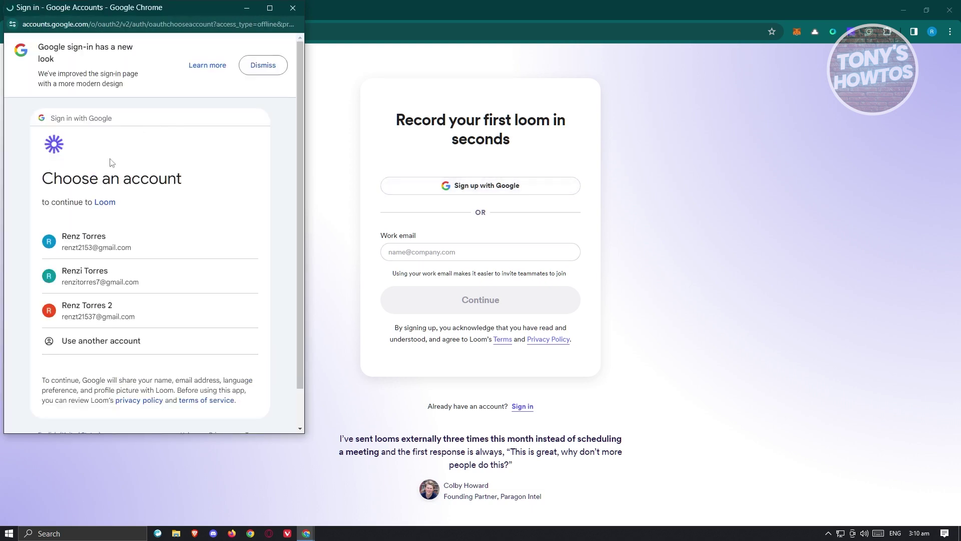
left_click(111, 243)
left_click(180, 360)
- Scroll through the Terms and Conditions and agree to them
scroll(230, 350, "down", 10)
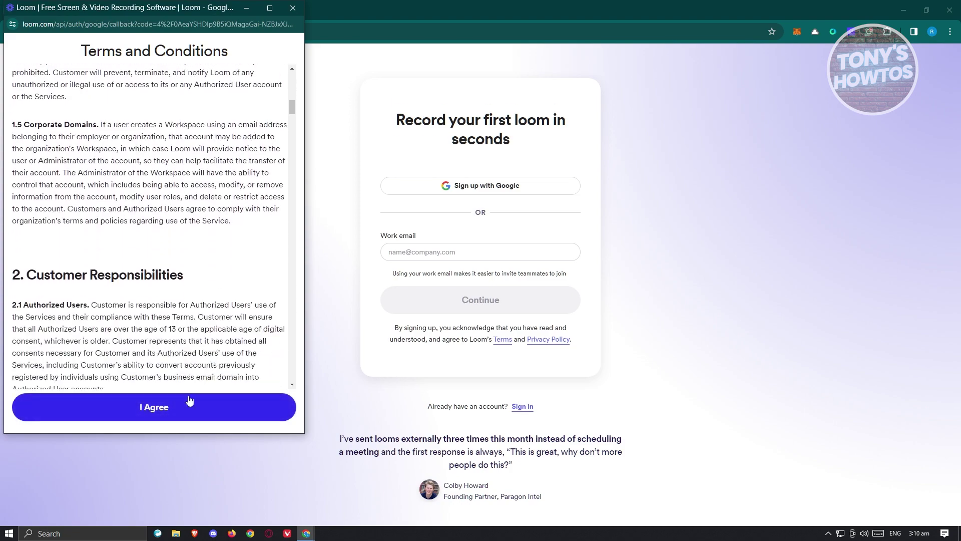
scroll(189, 400, "down", 15)
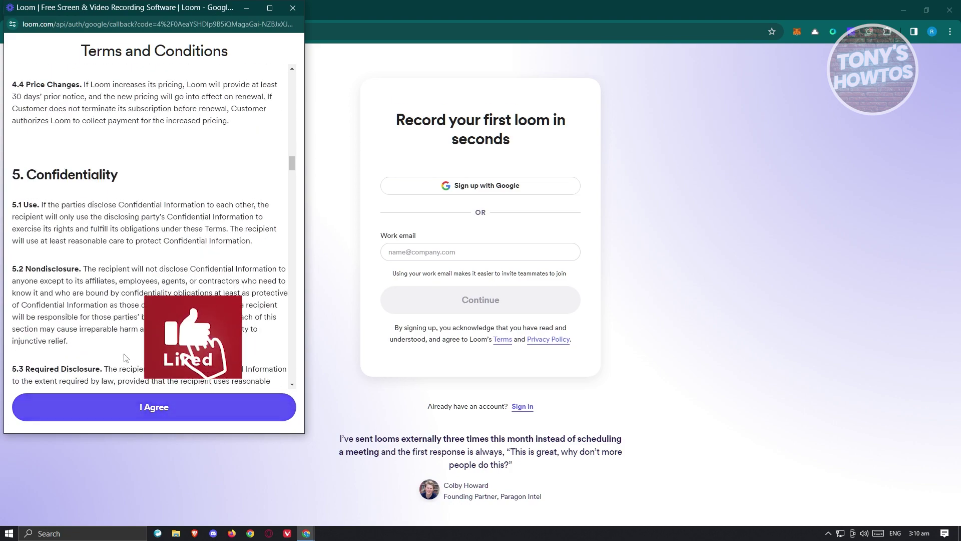
scroll(125, 358, "down", 20)
scroll(192, 167, "down", 10)
left_click(146, 413)
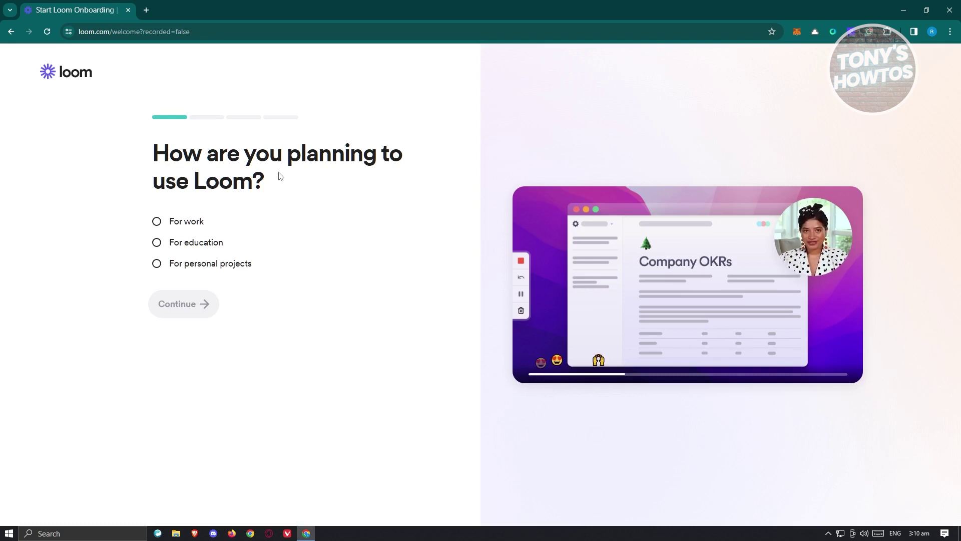
- Choose 'For personal projects', keep the suggested workspace name, and skip inviting teammates with 'Not now'
left_click(156, 264)
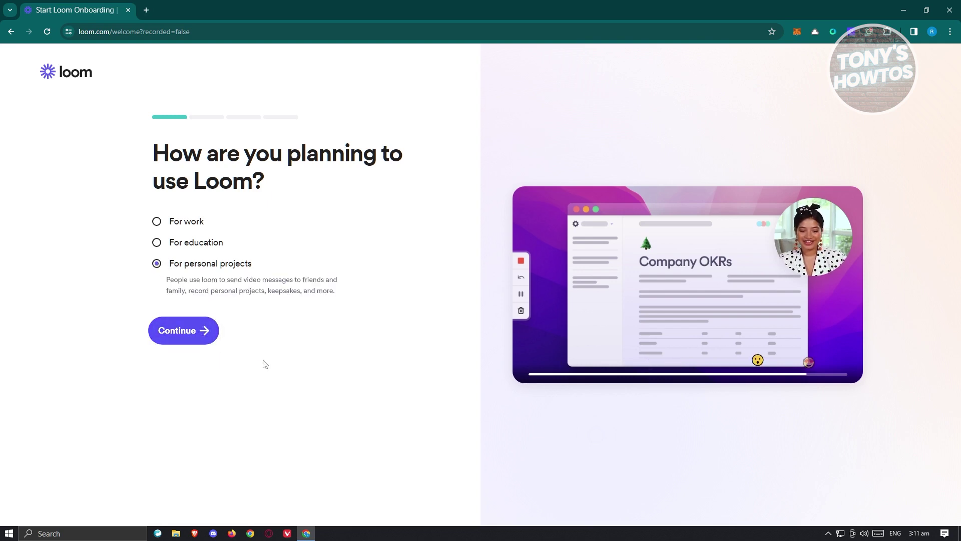
left_click(181, 330)
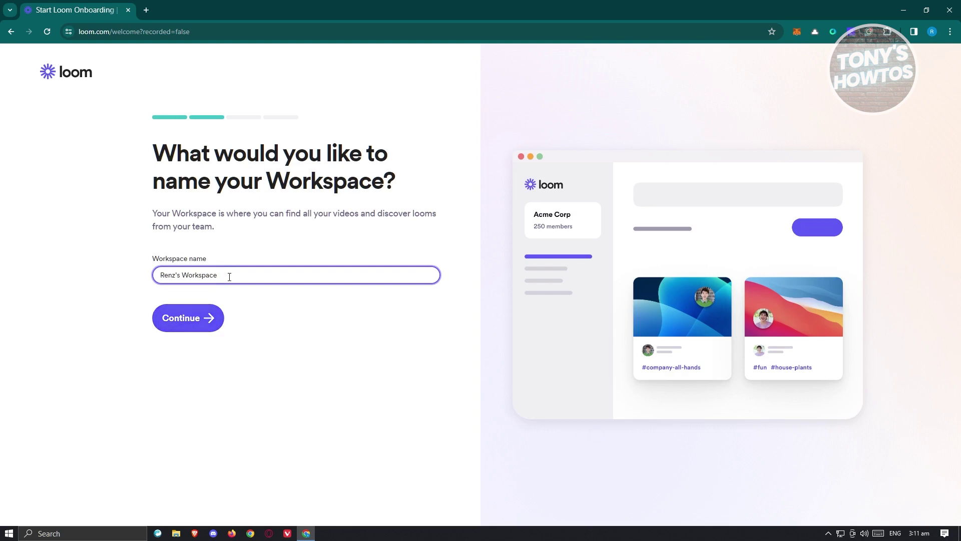
left_click(195, 321)
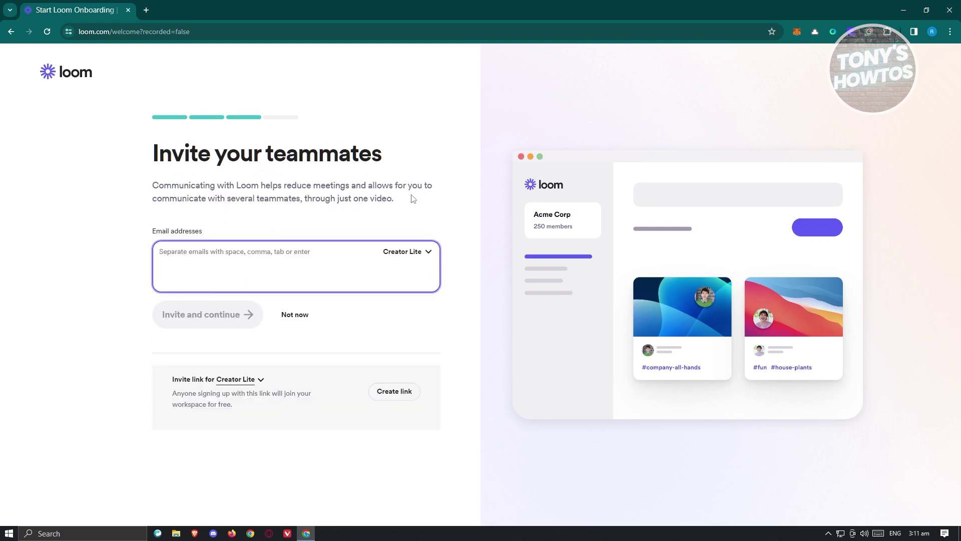
left_click(294, 315)
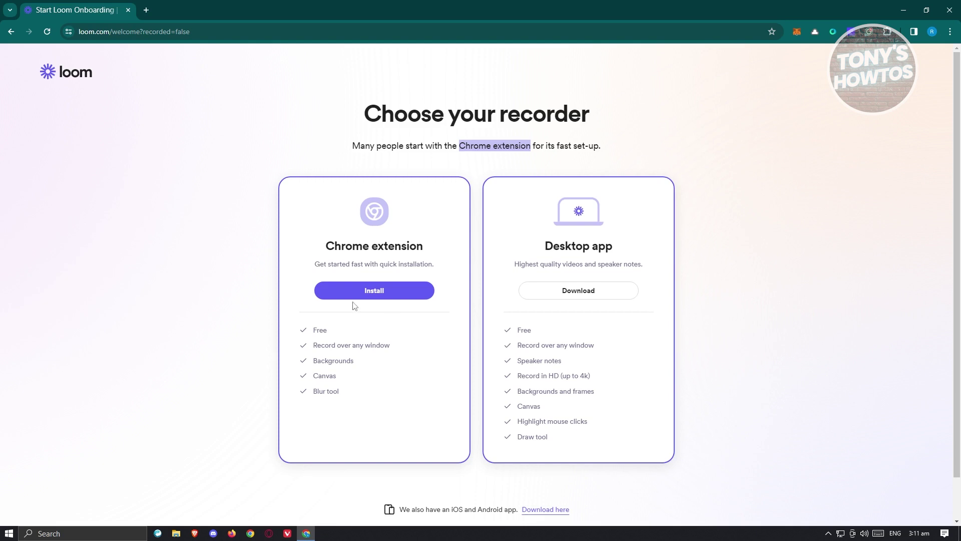
- Add the Loom extension to Chrome from the Web Store, then continue from the Loom tab into the library
left_click(376, 291)
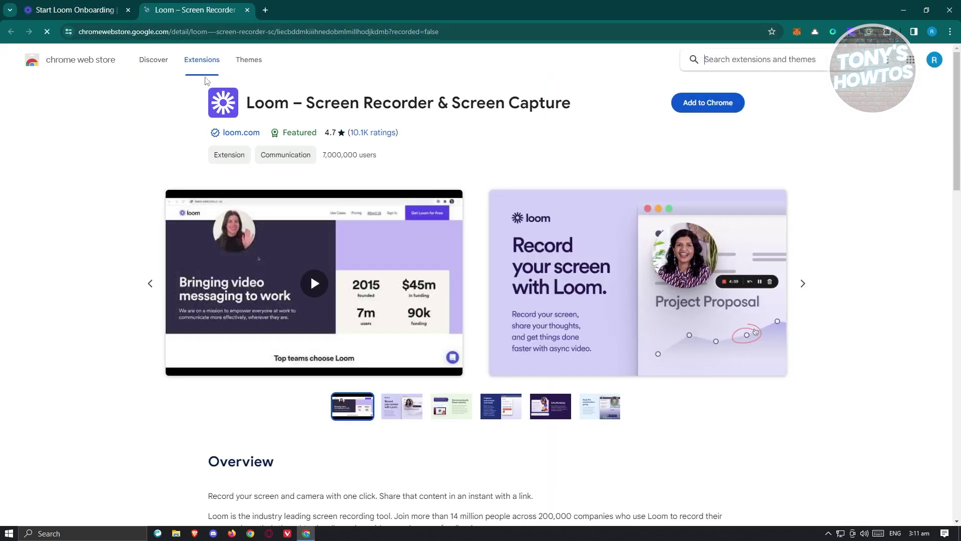
left_click(705, 117)
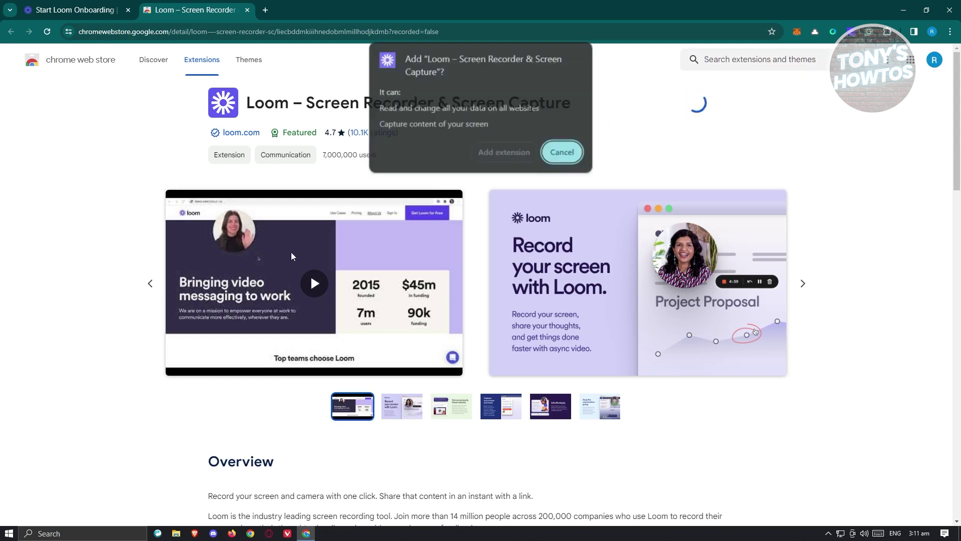
left_click(501, 153)
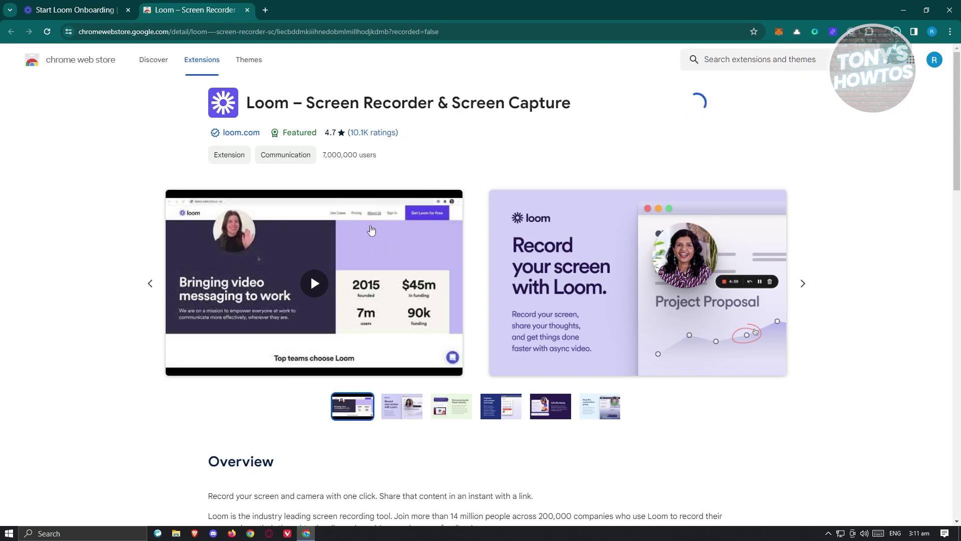
left_click(83, 6)
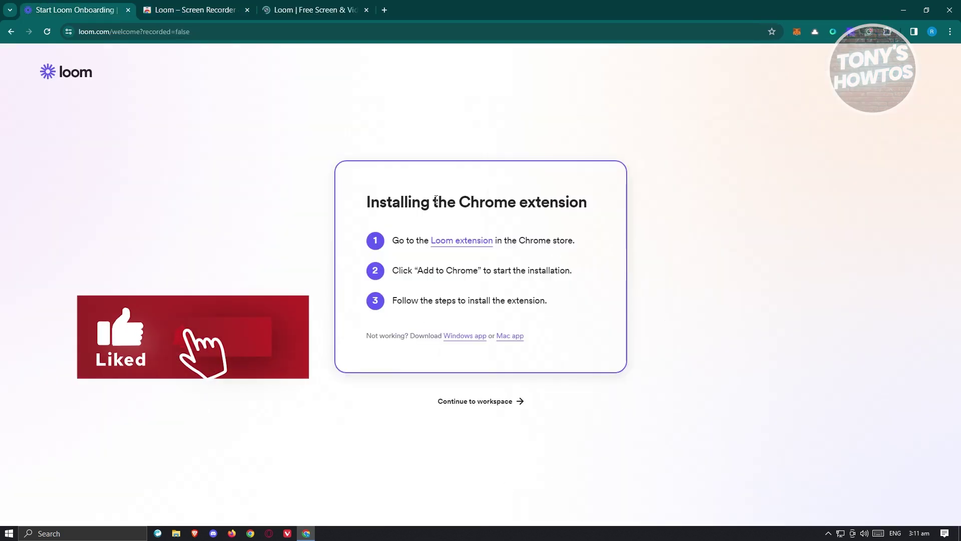
left_click(282, 5)
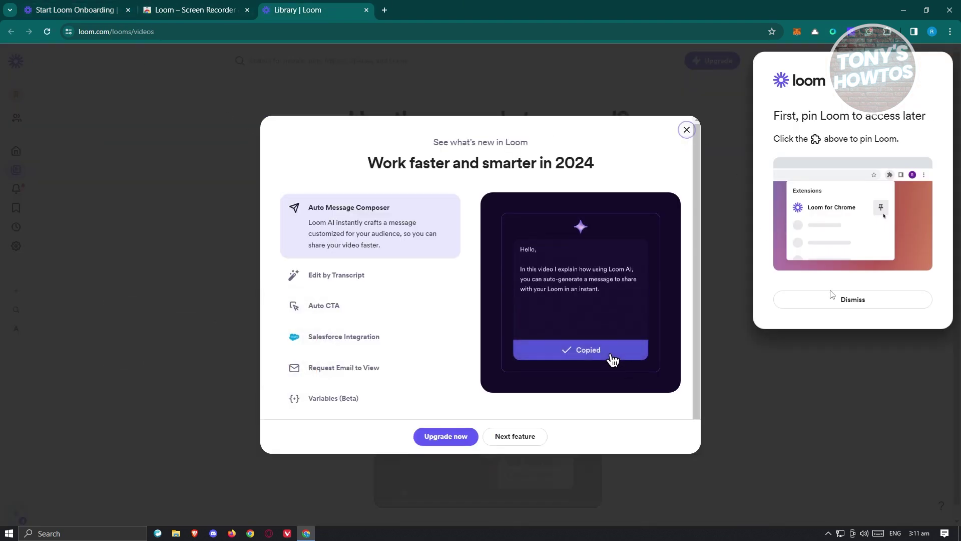
- Dismiss the pin-extension prompt and What's new announcement, then continue into the workspace
left_click(693, 132)
left_click(690, 133)
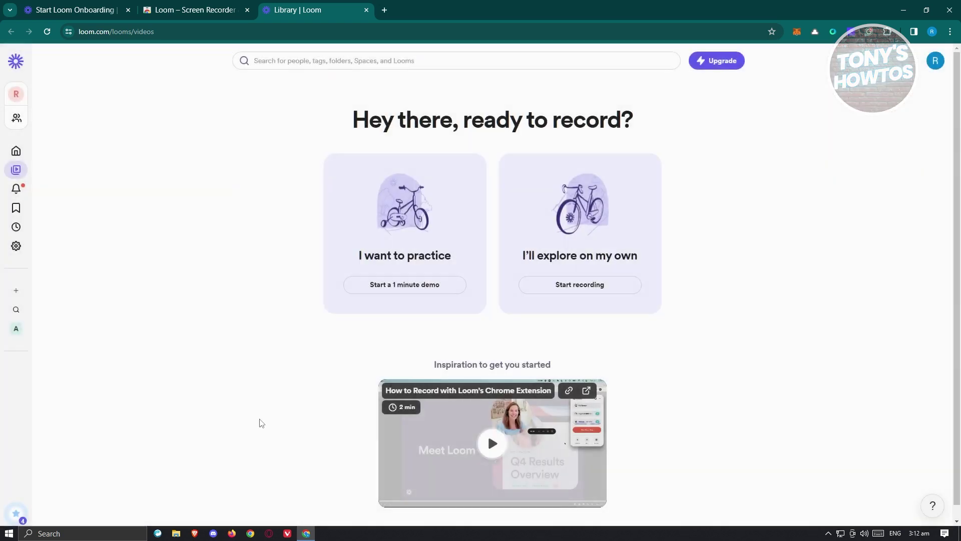
left_click(75, 5)
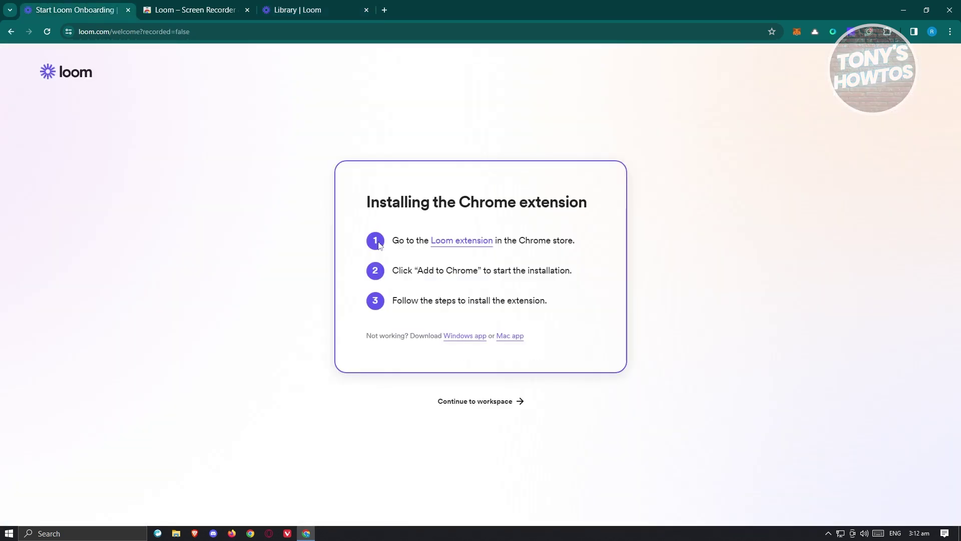
left_click(498, 413)
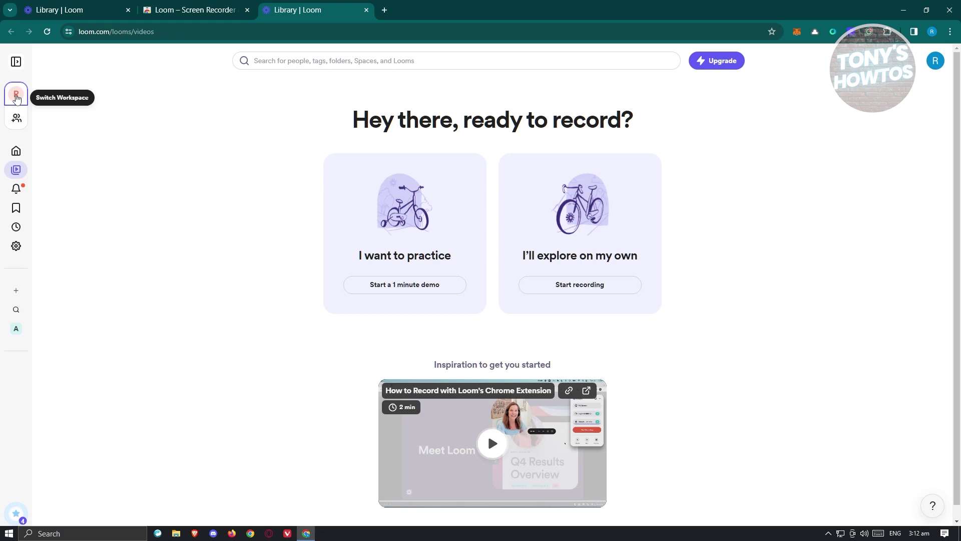
- Check the workspace details card and invite-coworkers form, closing both without inviting anyone
left_click(16, 97)
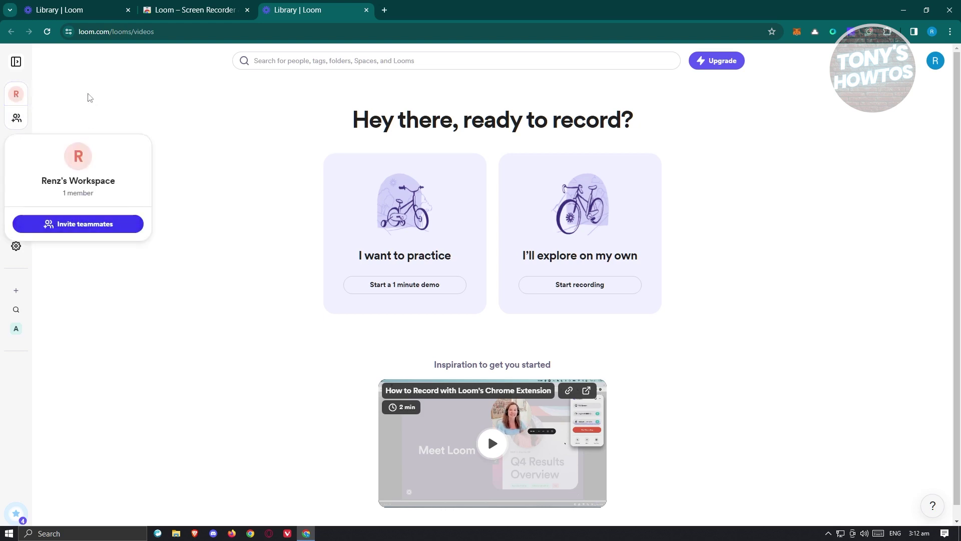
left_click(115, 105)
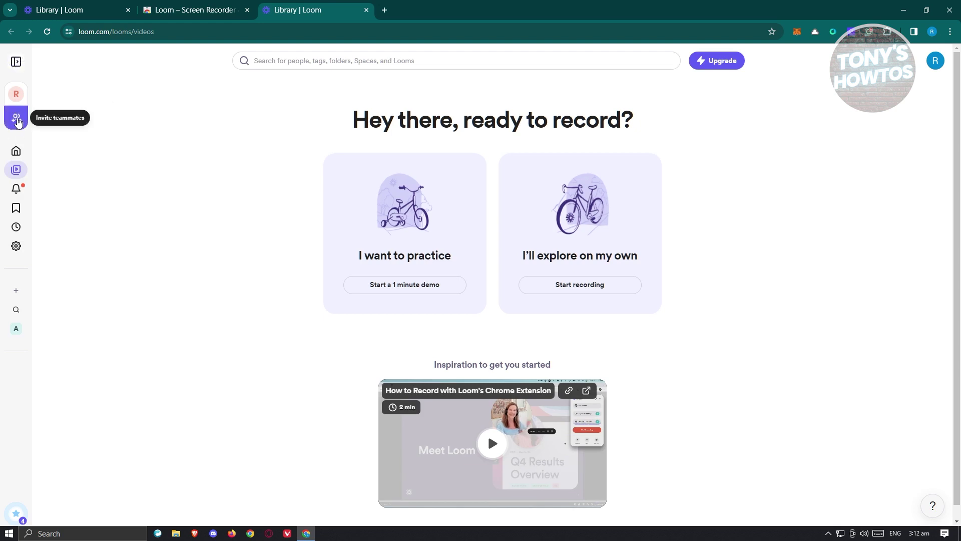
left_click(17, 121)
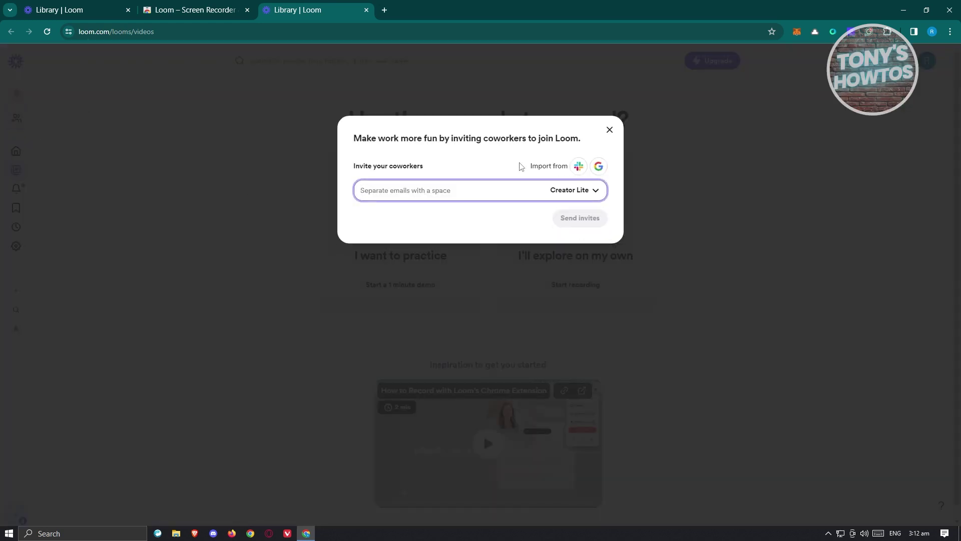
left_click(609, 131)
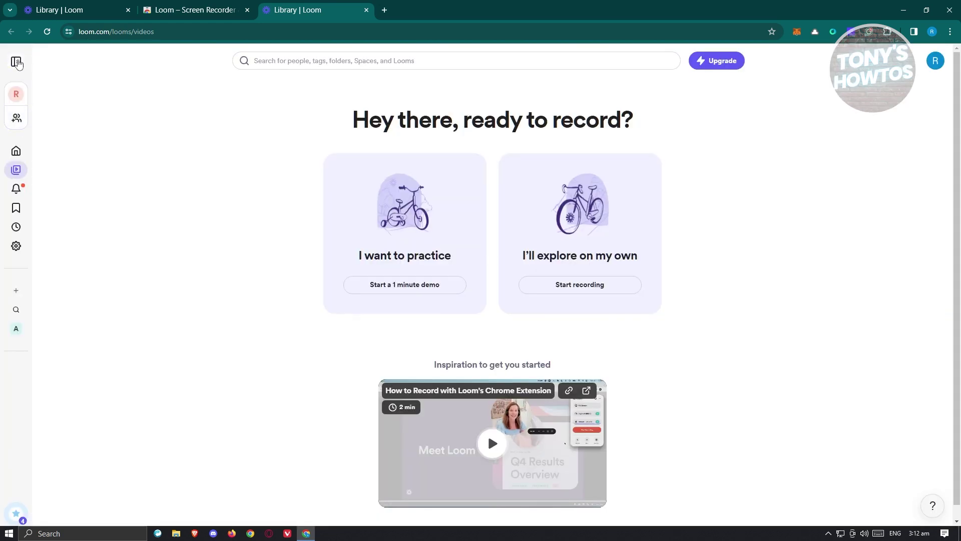
- Expand the labelled navigation sidebar, look at Home, then go back to My Library
left_click(17, 63)
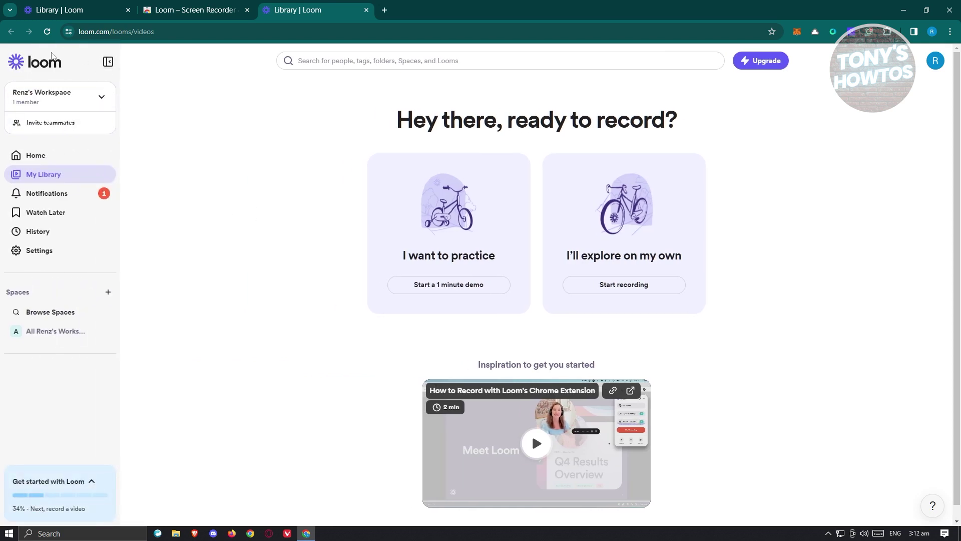
left_click(79, 159)
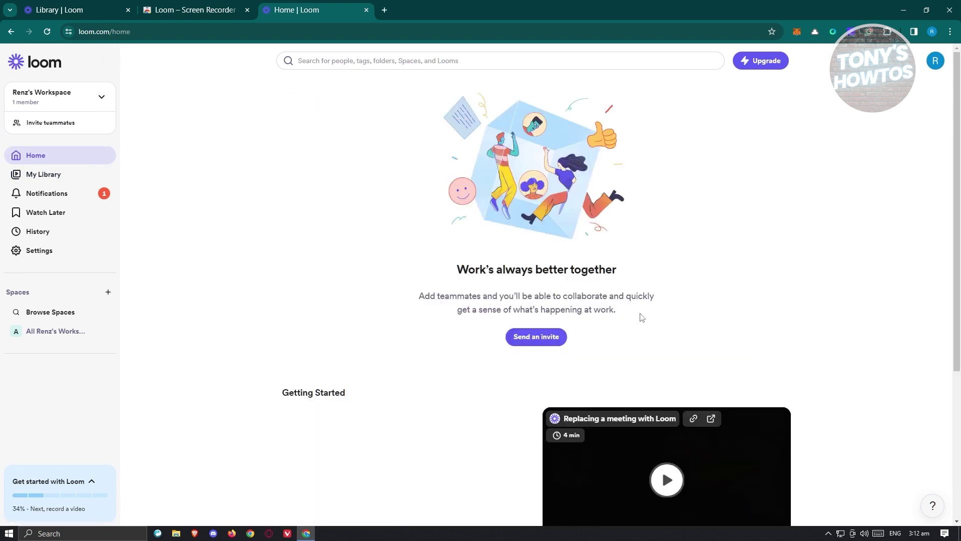
scroll(651, 328, "down", 1)
scroll(653, 326, "down", 4)
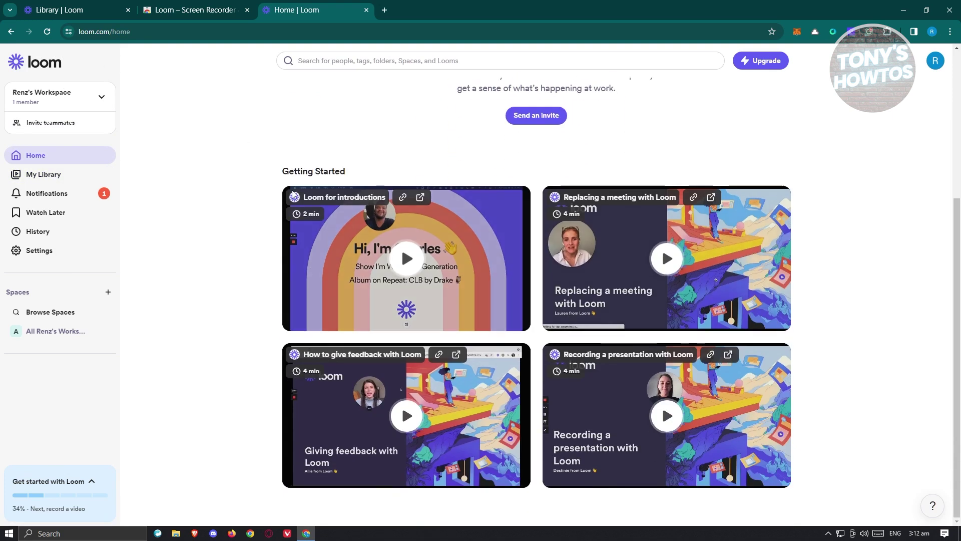
scroll(610, 260, "up", 5)
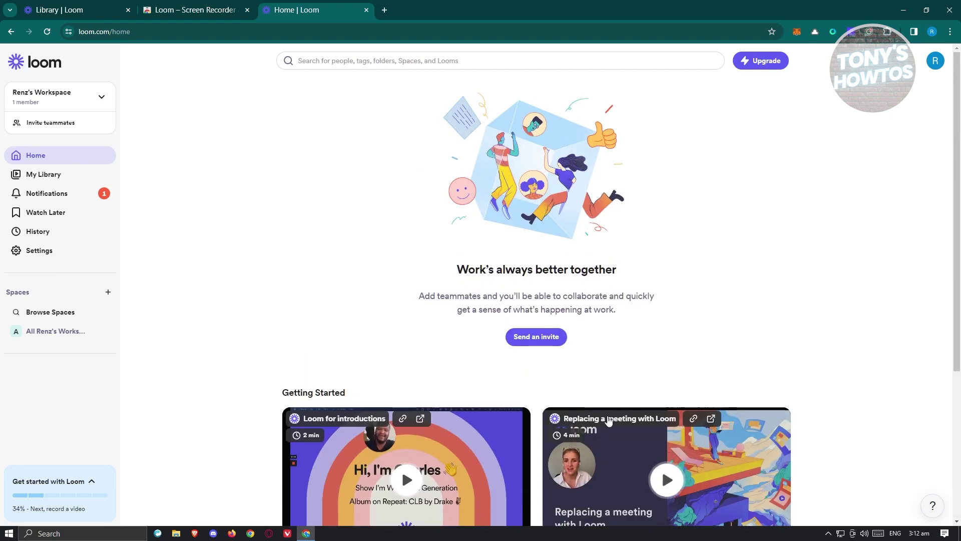
left_click(56, 180)
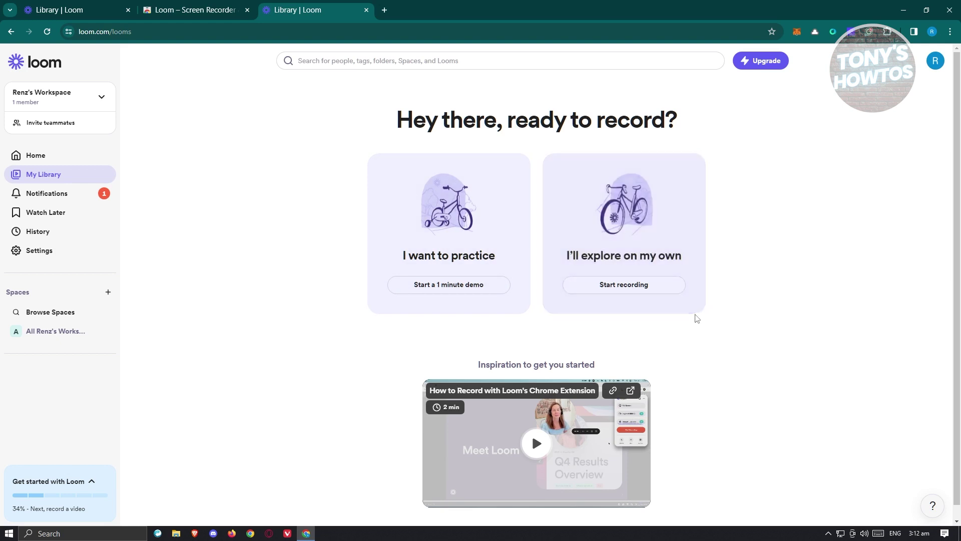
scroll(751, 319, "down", 1)
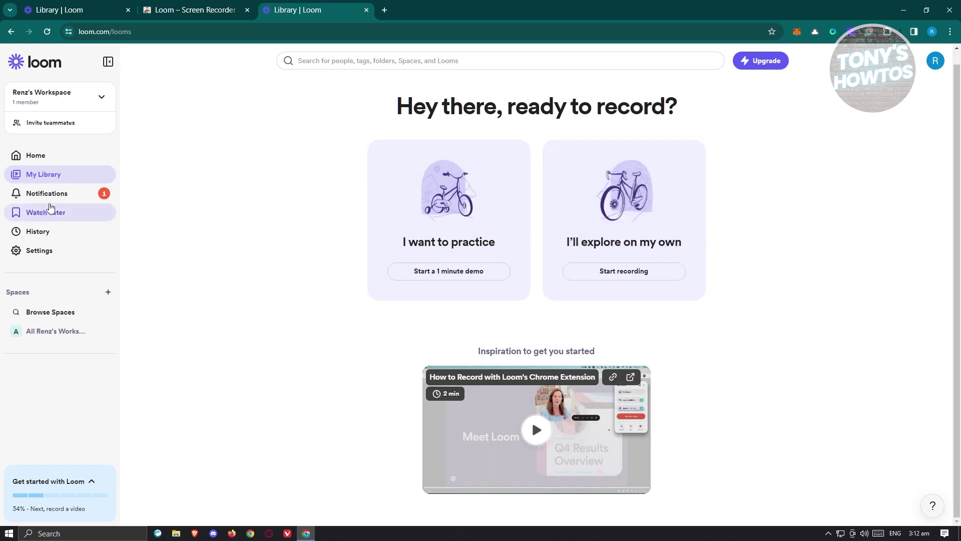
- Visit the Notifications, Watch Later and History pages in turn, finding no watched videos
left_click(54, 196)
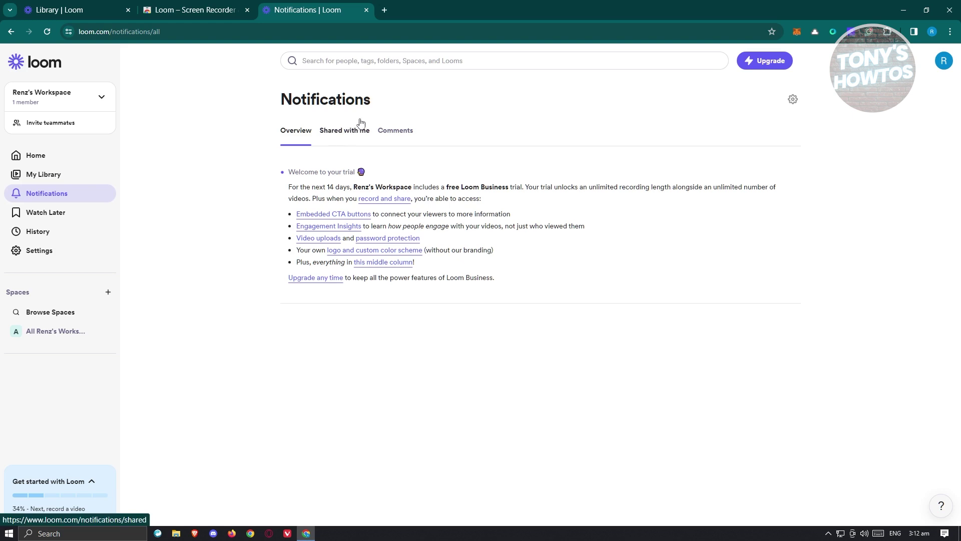
left_click(95, 214)
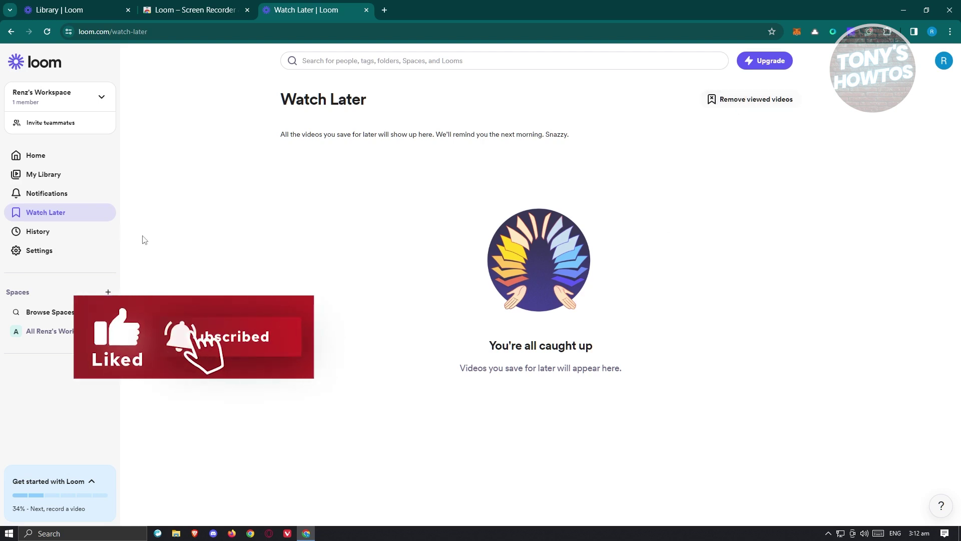
left_click(48, 235)
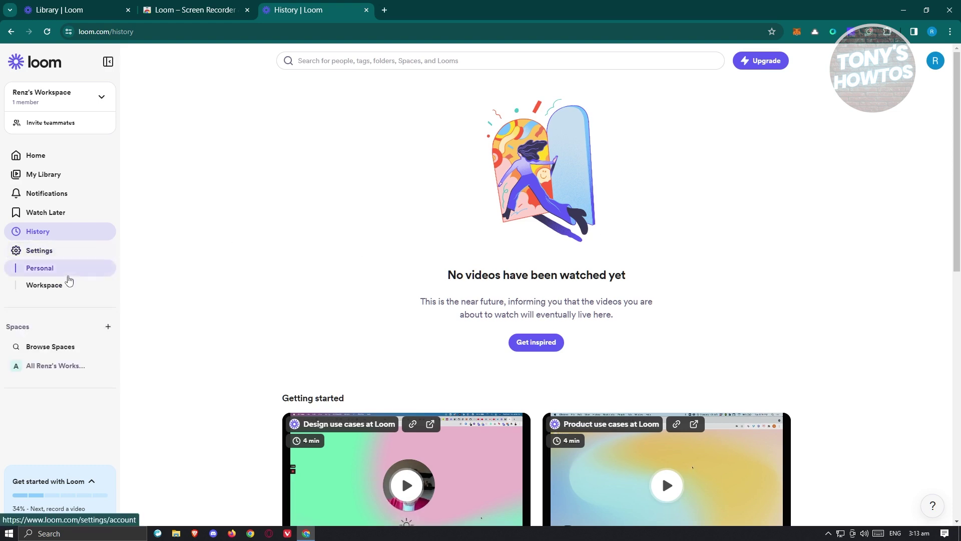
- Browse the Personal settings tabs for push notifications, integrations and Quick Record
left_click(45, 267)
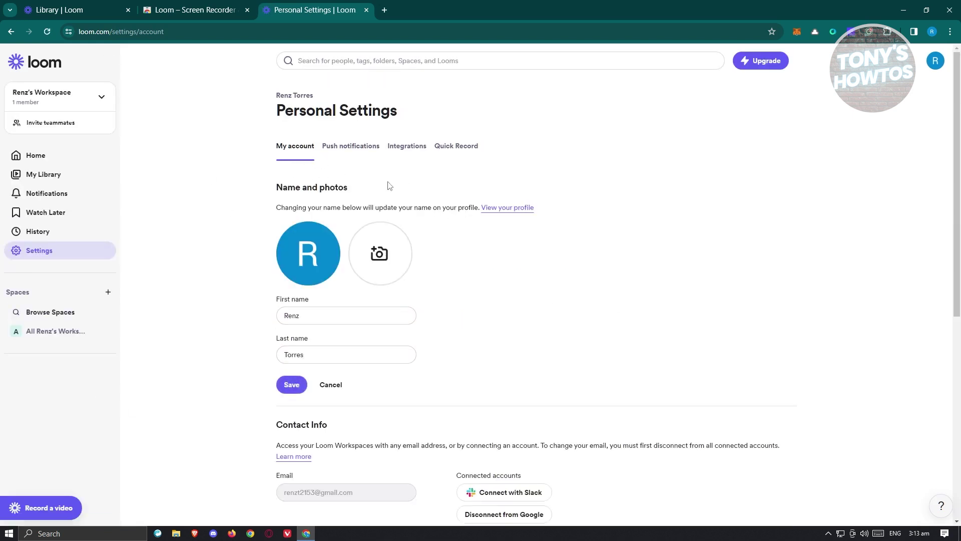
left_click(356, 150)
left_click(412, 150)
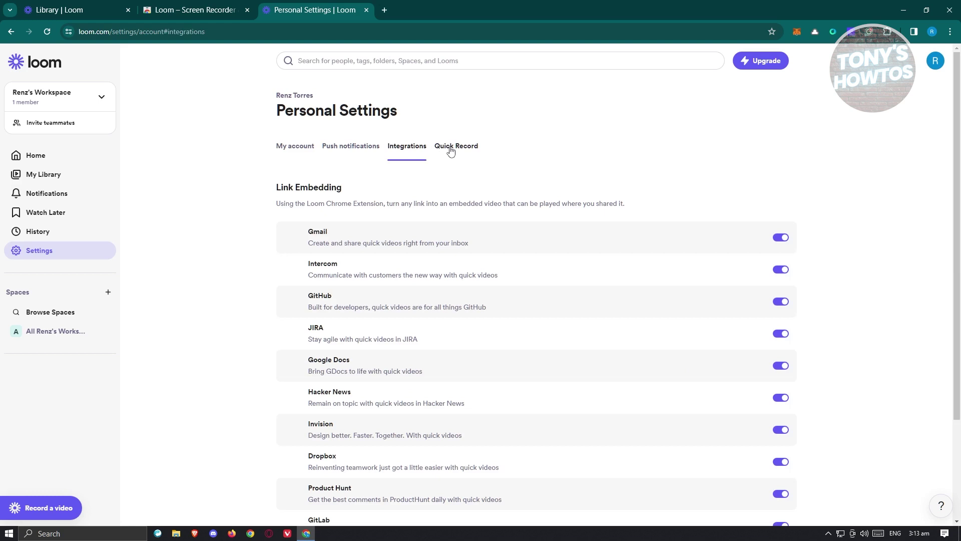
left_click(452, 150)
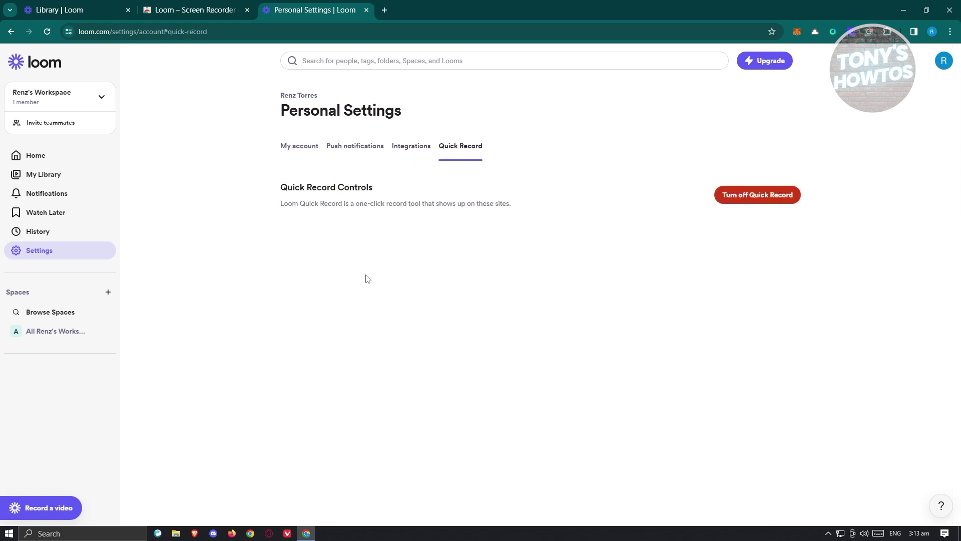
- View the Workspace settings' plan and billing, members and insights tabs, then return to My Library
left_click(23, 255)
left_click(48, 284)
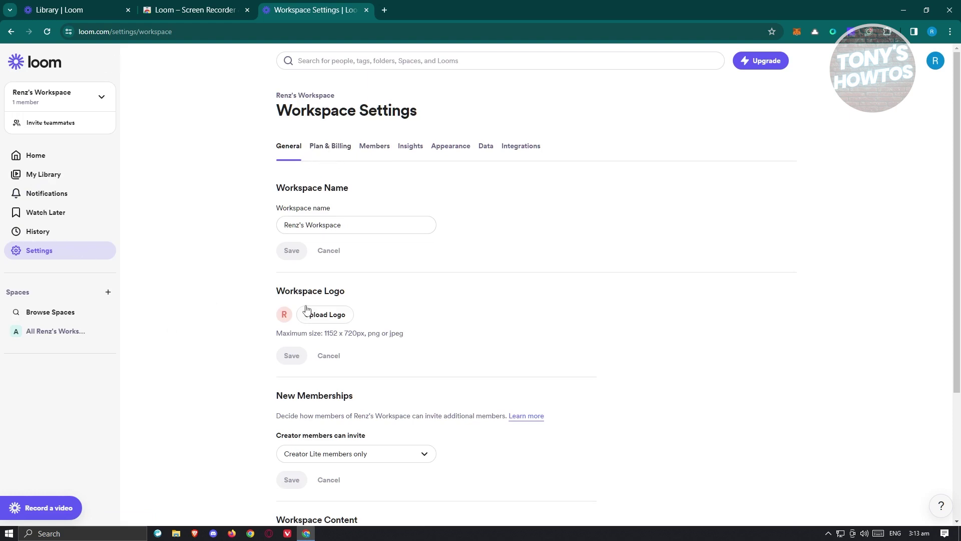
left_click(334, 150)
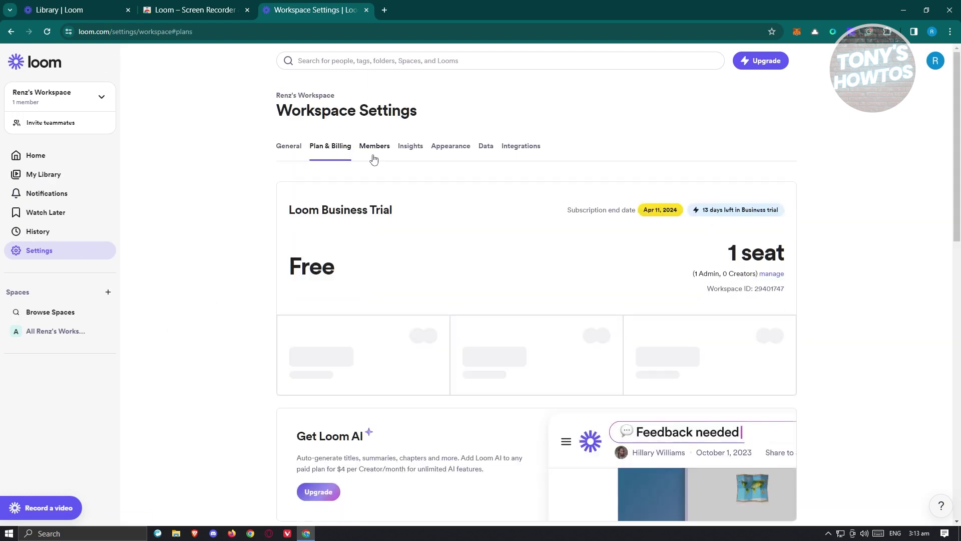
left_click(374, 153)
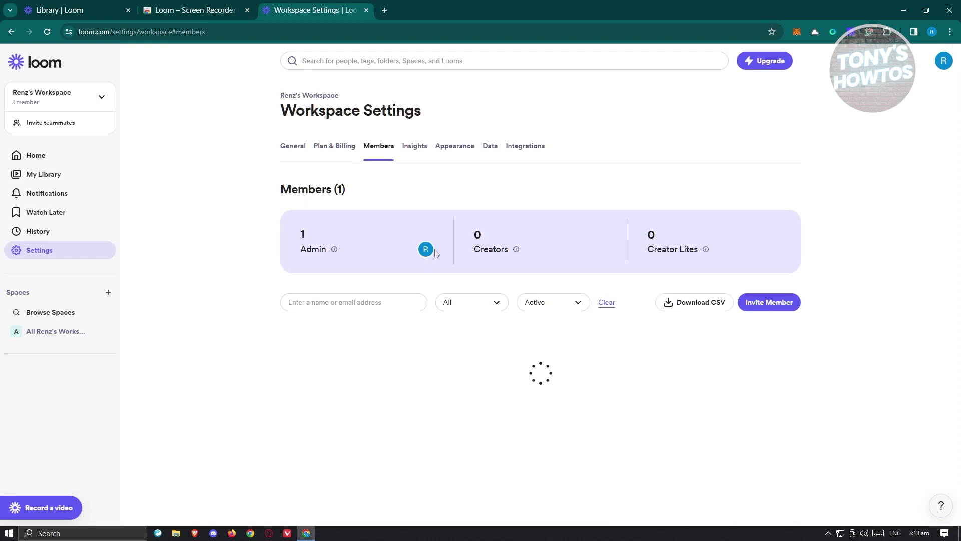
left_click(418, 150)
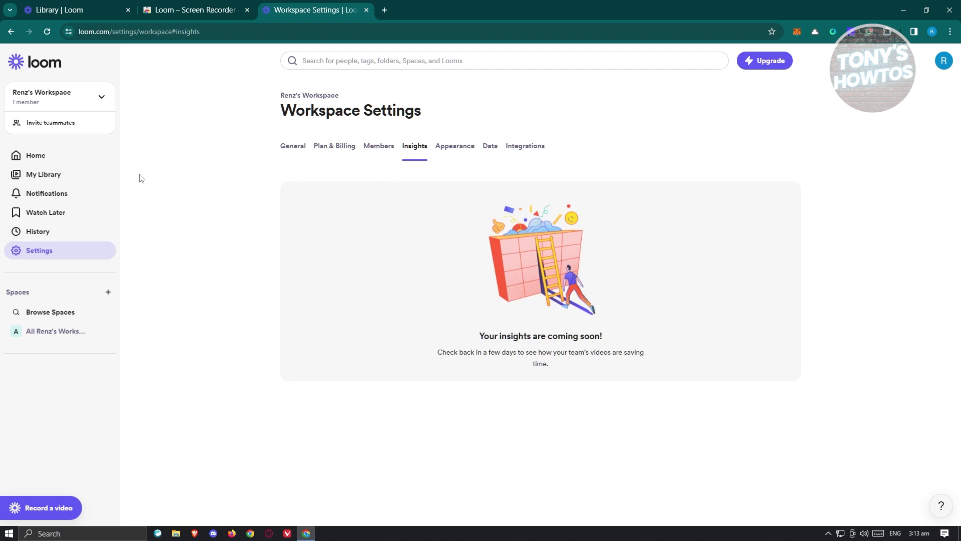
left_click(55, 177)
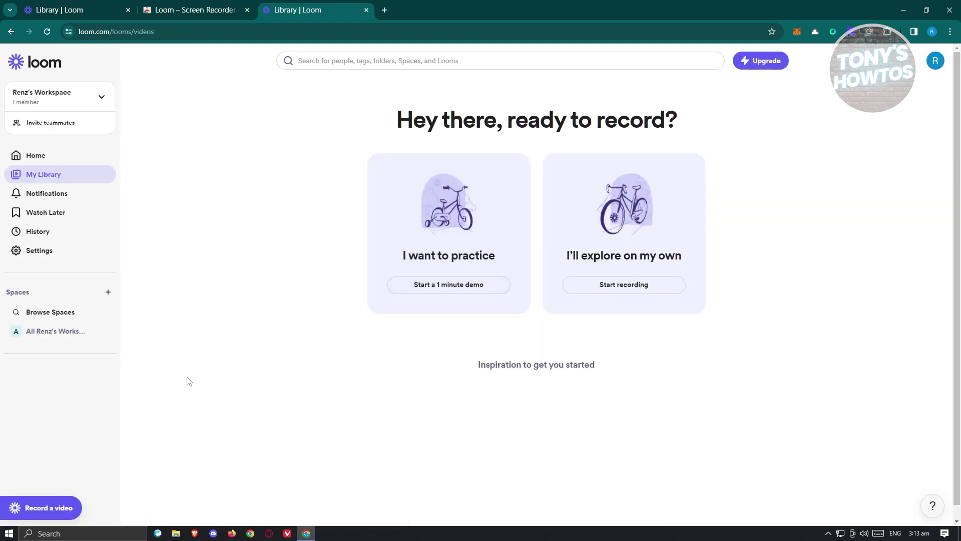
- Start a new recording, allow camera and microphone access, and reopen the recorder panel's capture modes
left_click(629, 295)
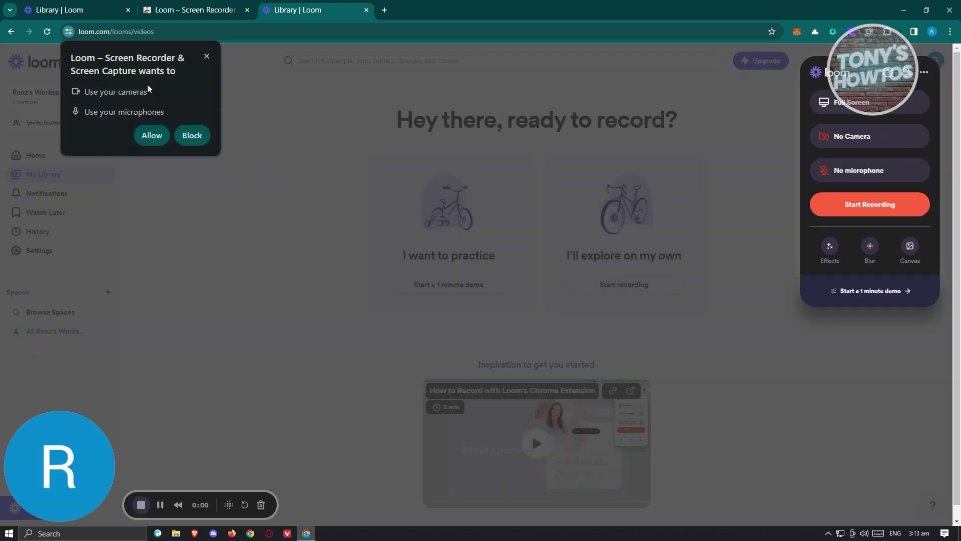
left_click(151, 135)
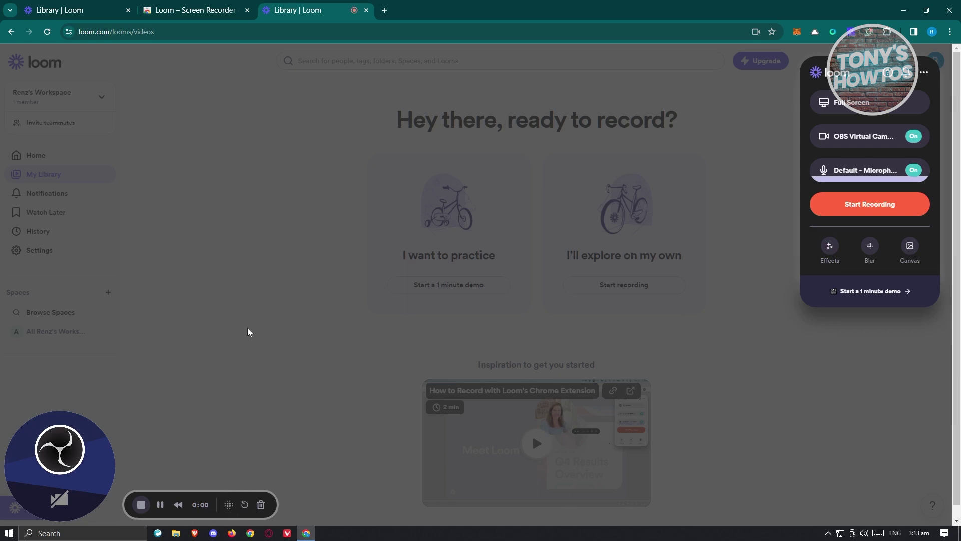
left_click(280, 418)
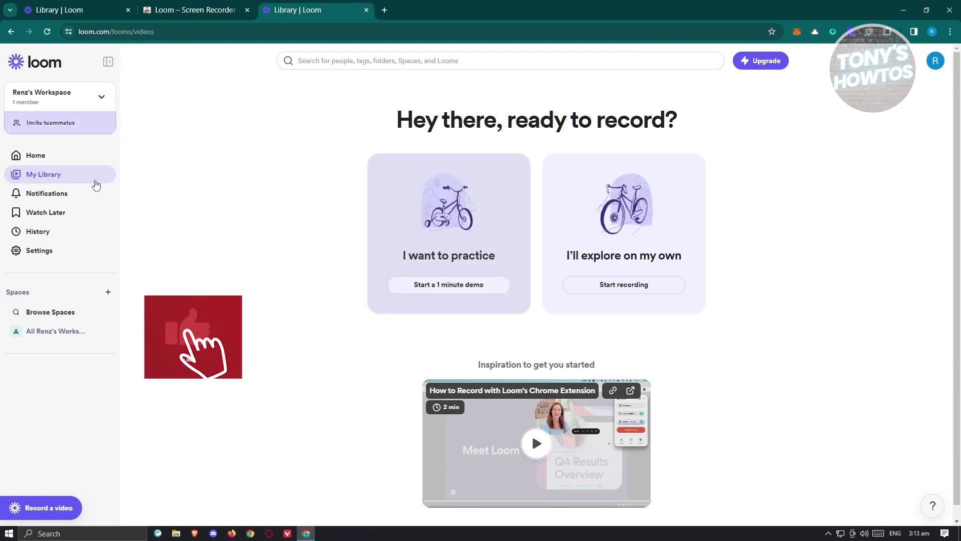
left_click(852, 32)
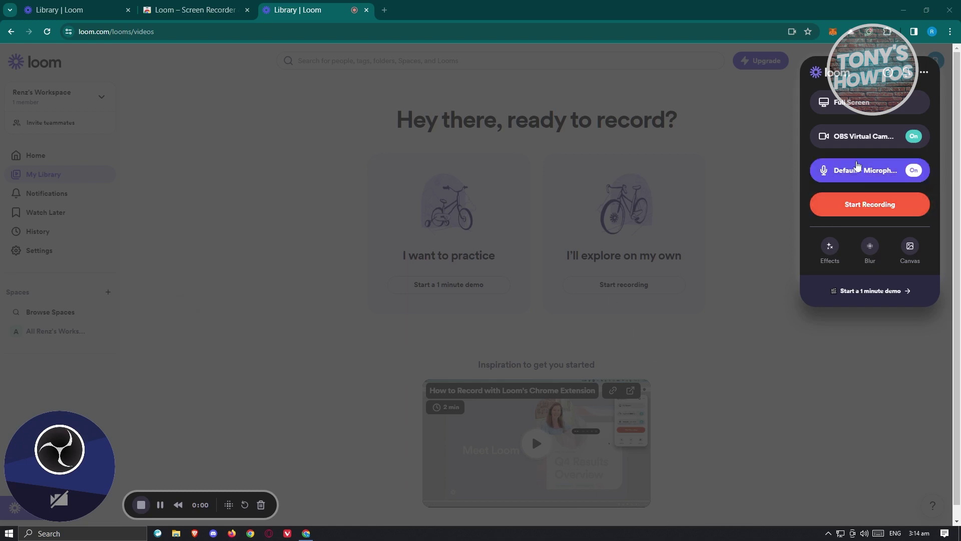
left_click(869, 112)
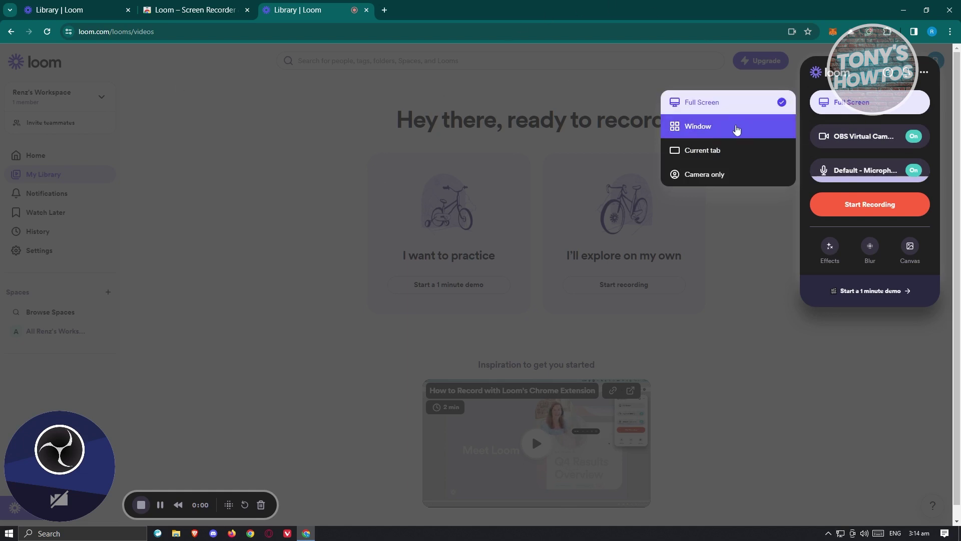
- Try the Window, Current tab and Camera only capture modes, then settle back on Full Screen
left_click(739, 129)
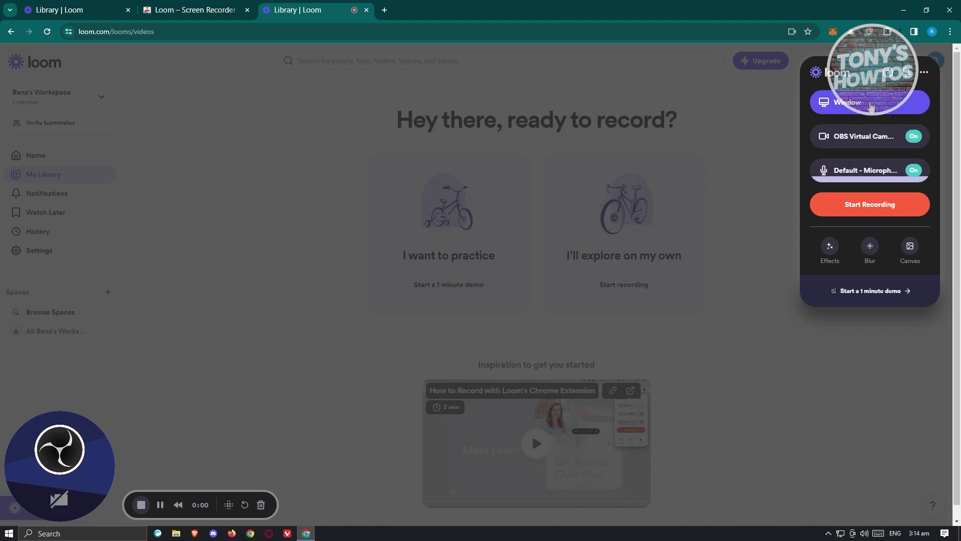
left_click(871, 105)
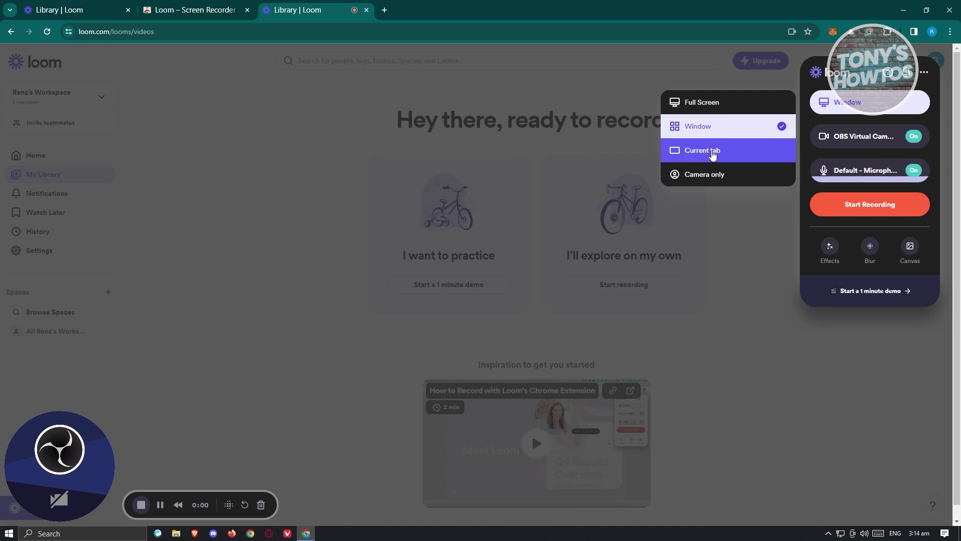
left_click(713, 156)
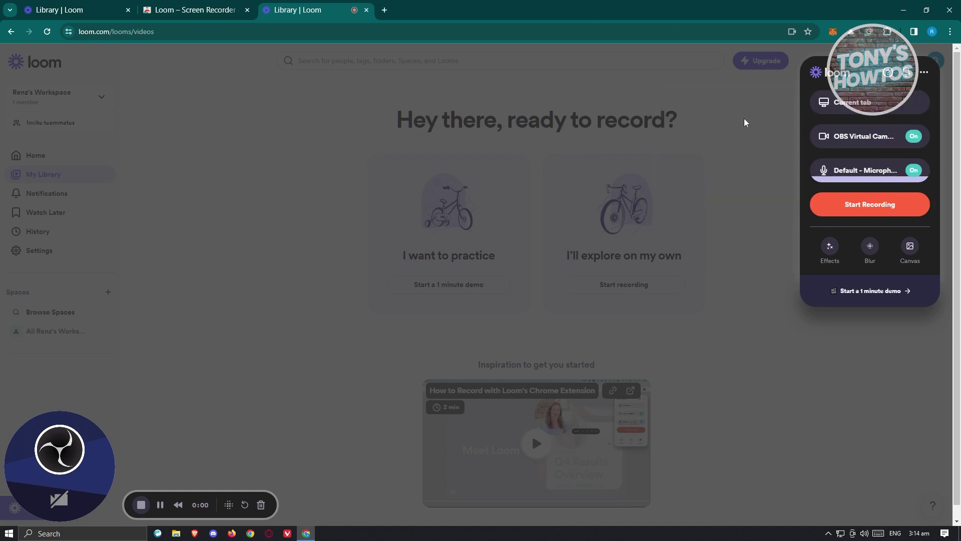
left_click(857, 103)
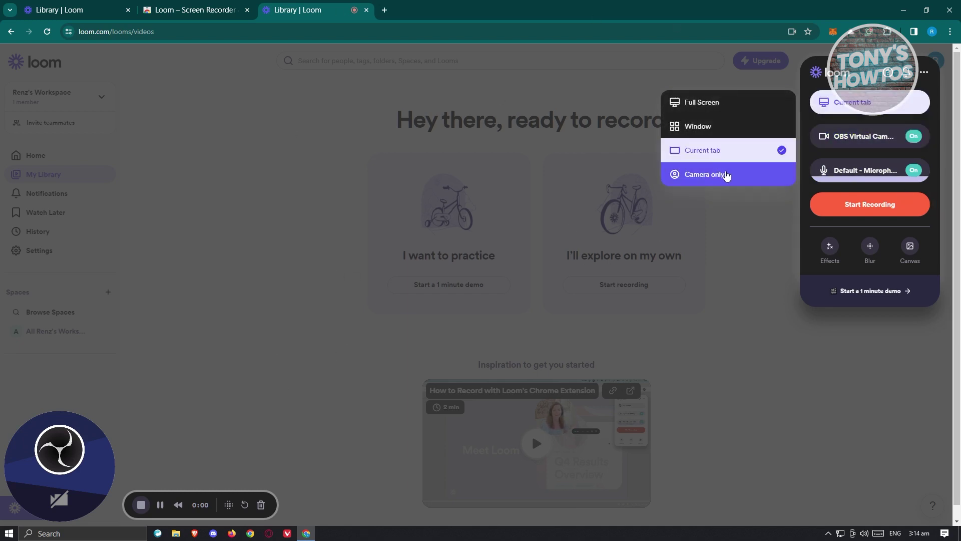
left_click(726, 175)
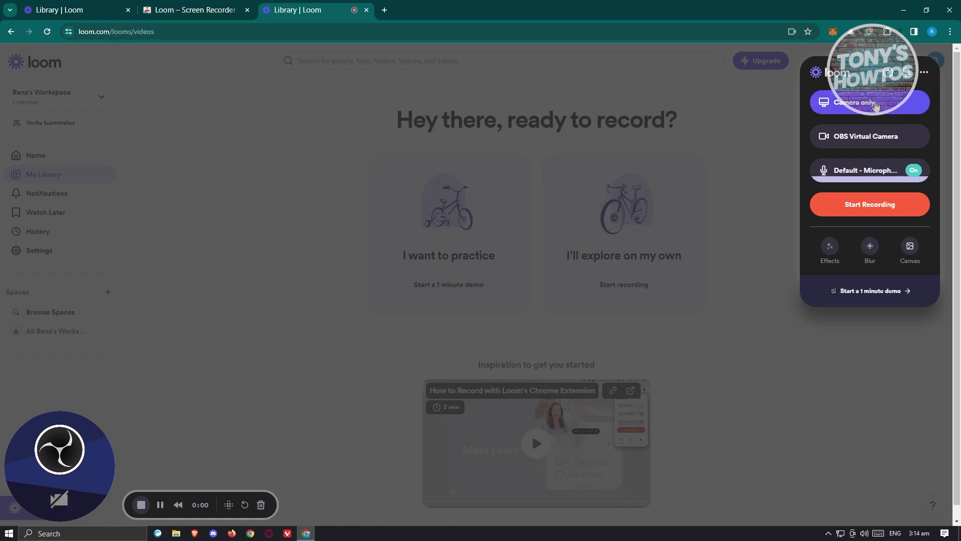
left_click(877, 104)
left_click(721, 102)
left_click(834, 109)
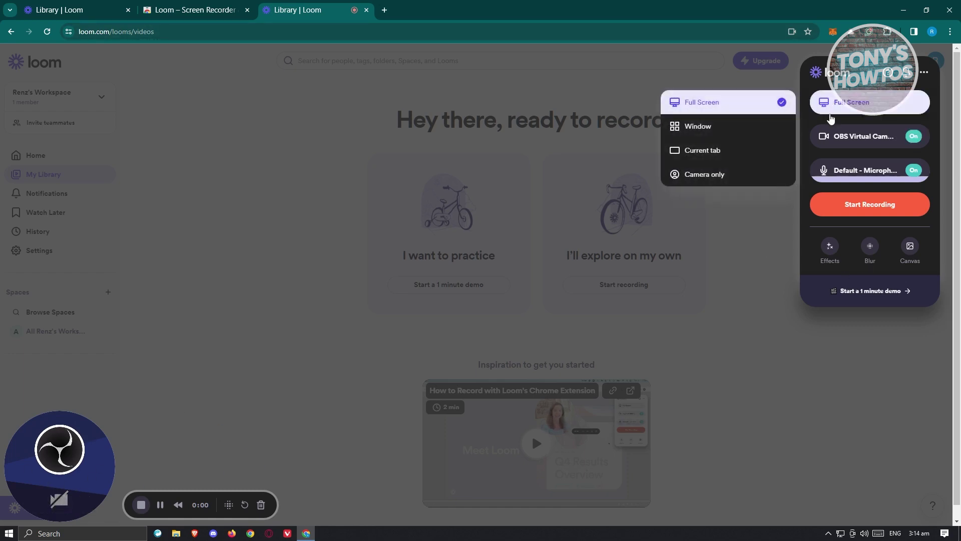
left_click(704, 103)
- Check the camera list, then switch the microphone to Microphone (USB Condenser)
left_click(850, 140)
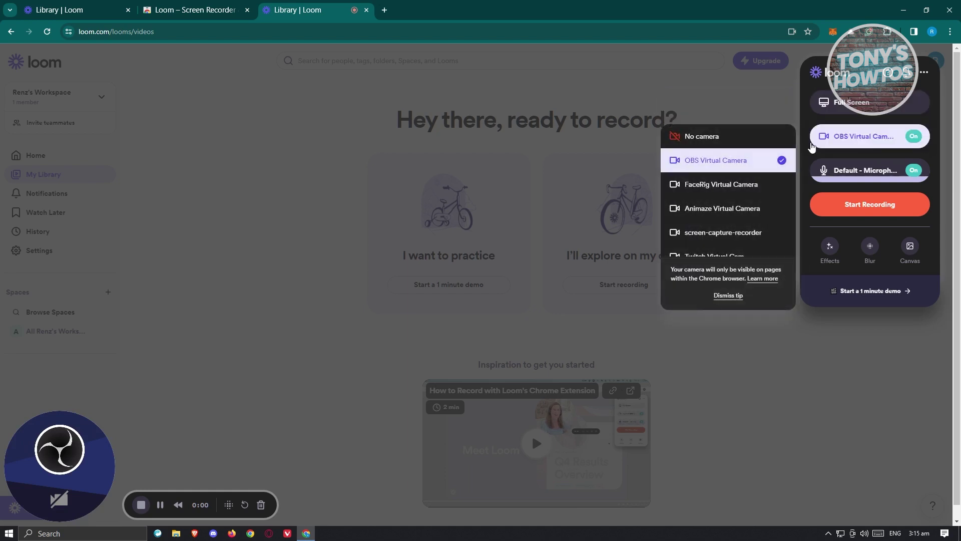
scroll(746, 228, "down", 2)
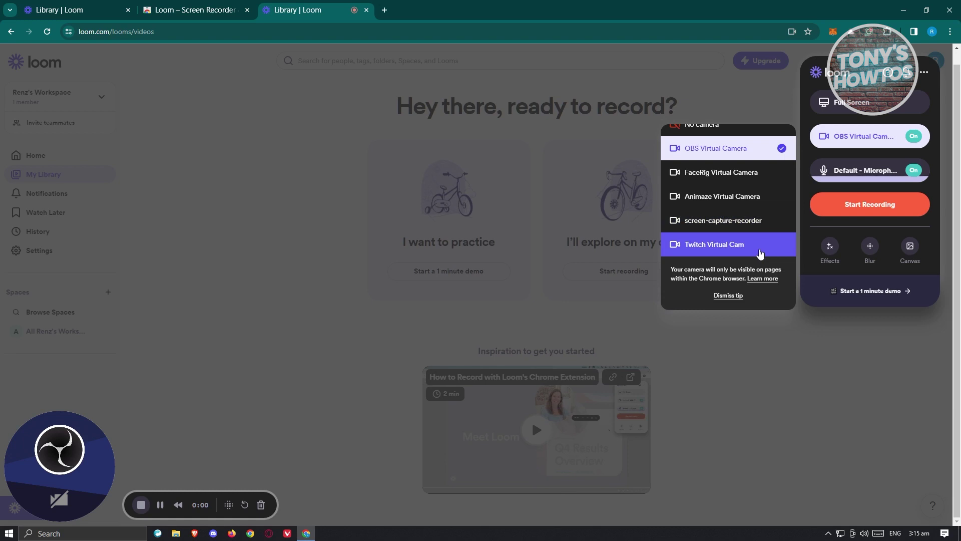
scroll(705, 247, "up", 2)
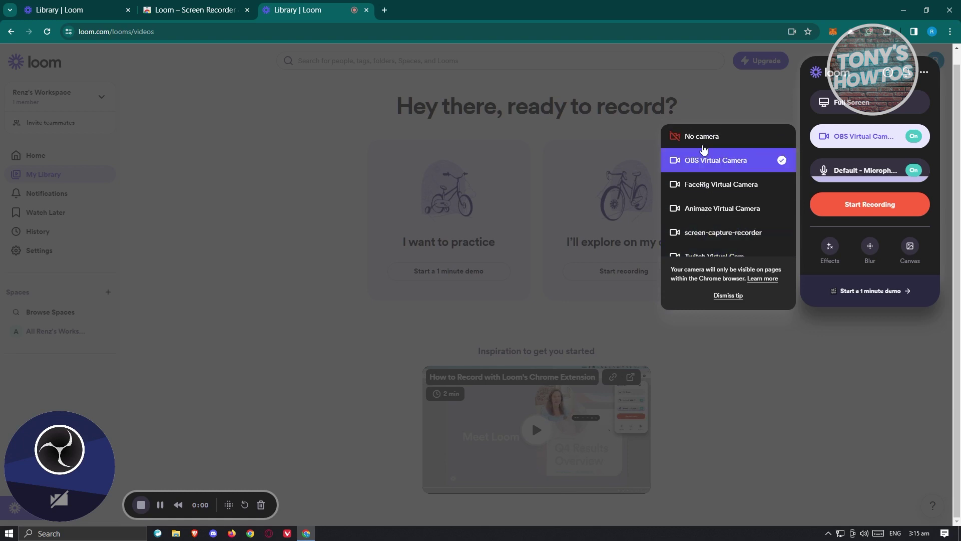
left_click(874, 178)
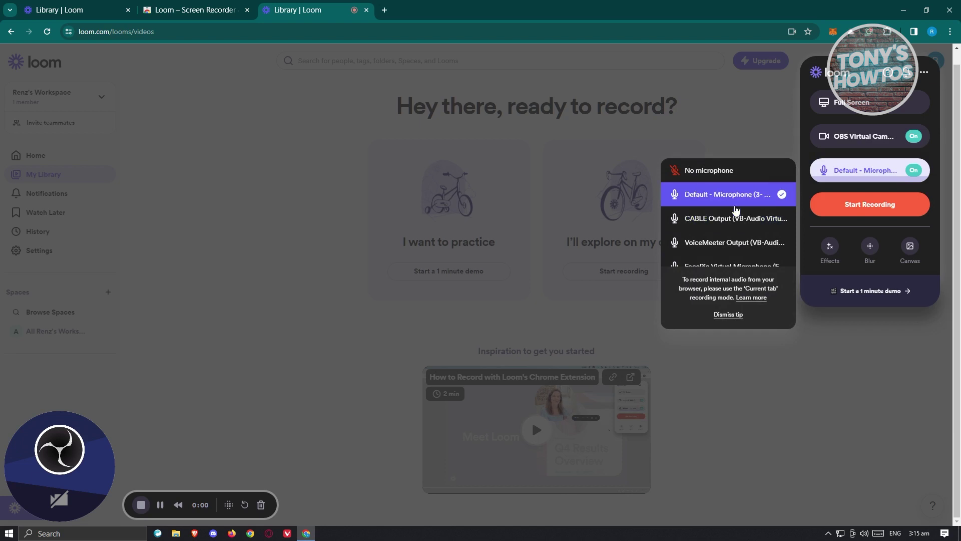
scroll(736, 215, "down", 2)
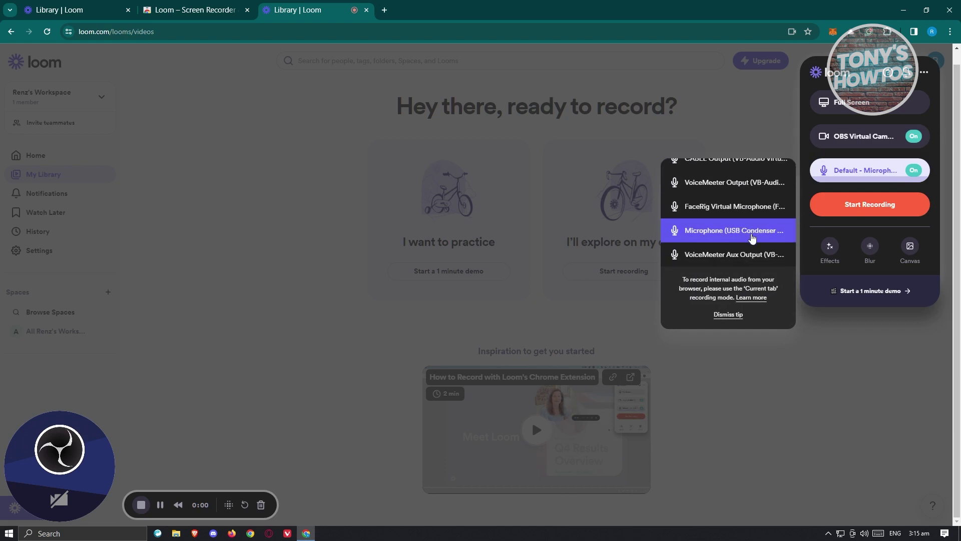
left_click(707, 238)
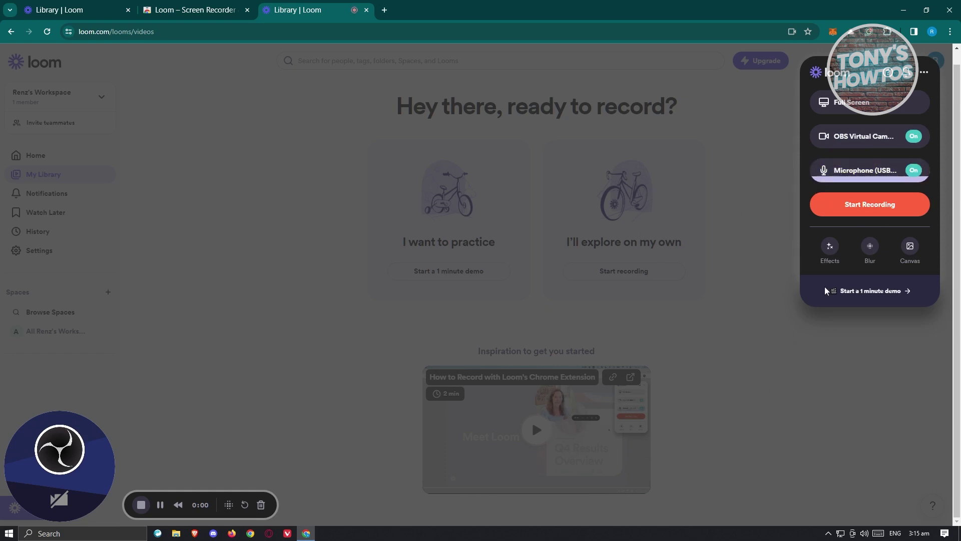
- Browse the camera background effects, then return to the main recorder options
left_click(829, 246)
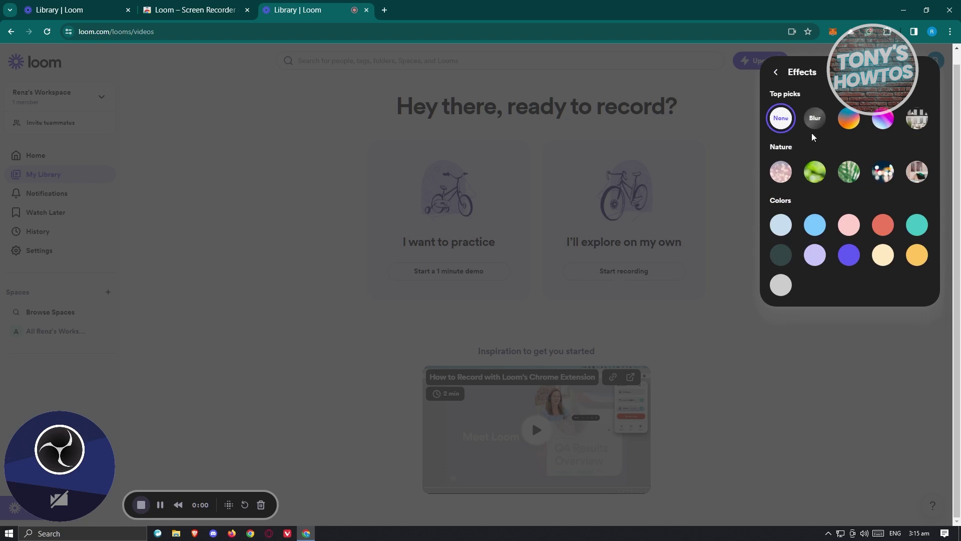
left_click(855, 116)
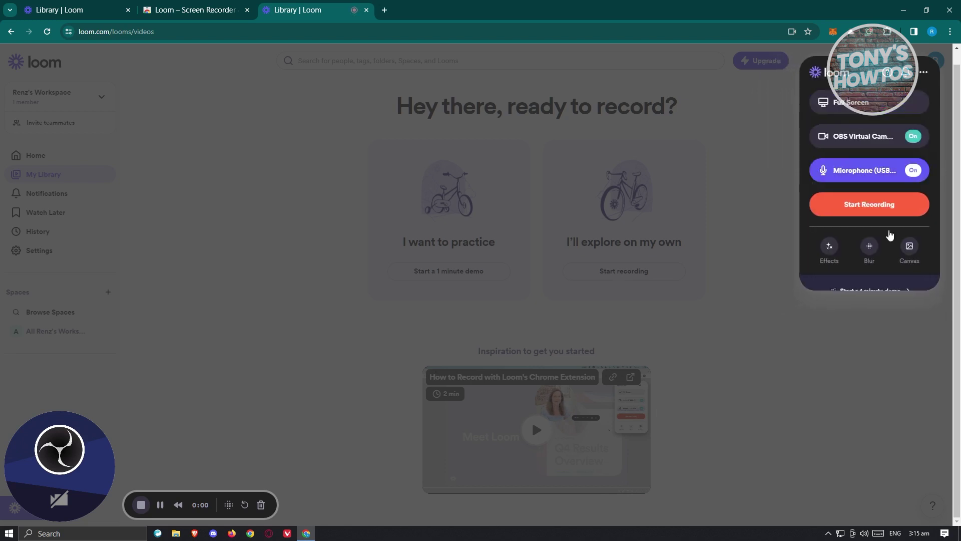
left_click(831, 246)
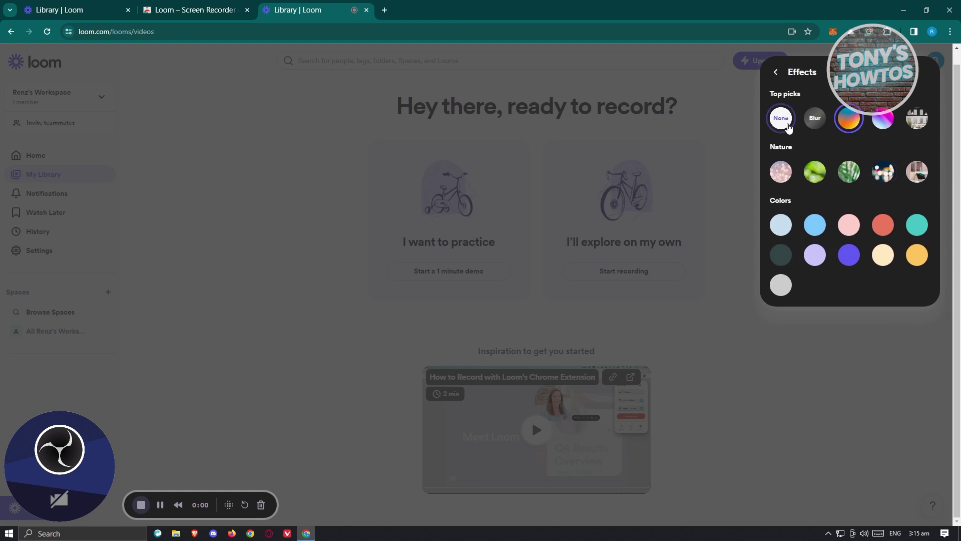
left_click(814, 120)
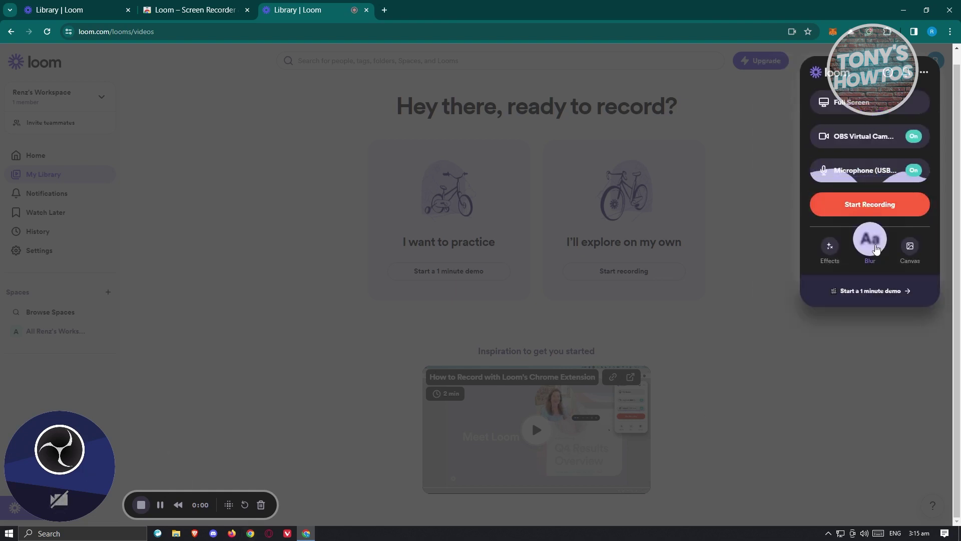
- From the Canvas templates, open a new canvas with the Centered text layout
left_click(910, 246)
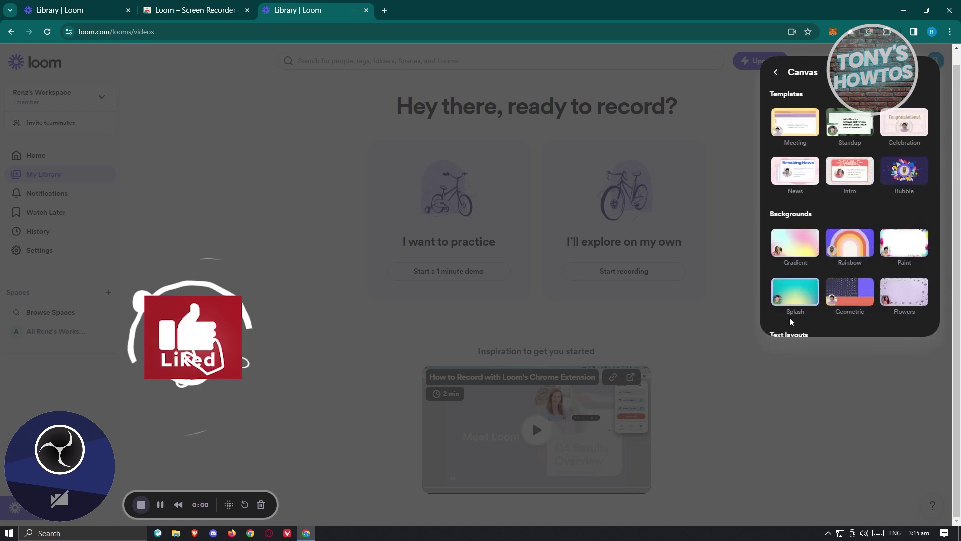
scroll(846, 236, "down", 2)
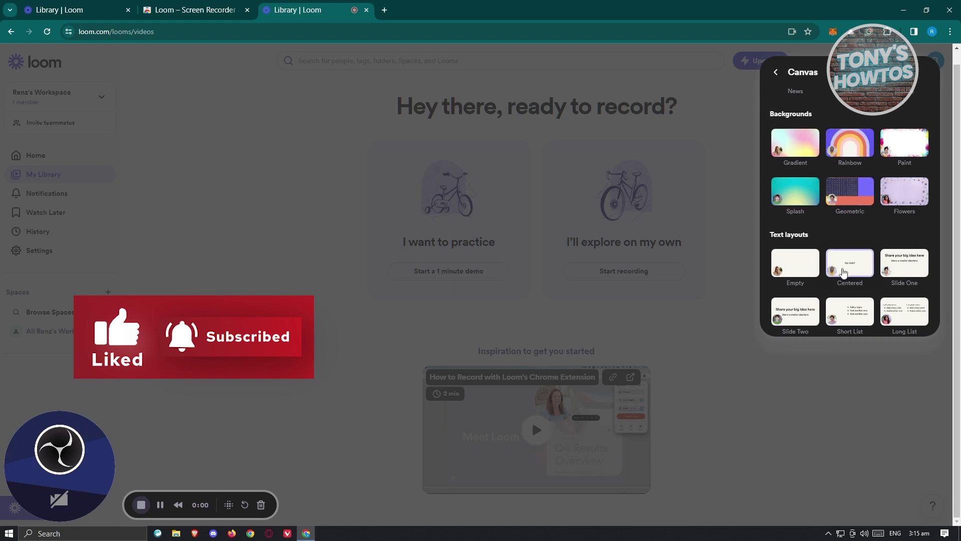
left_click(860, 264)
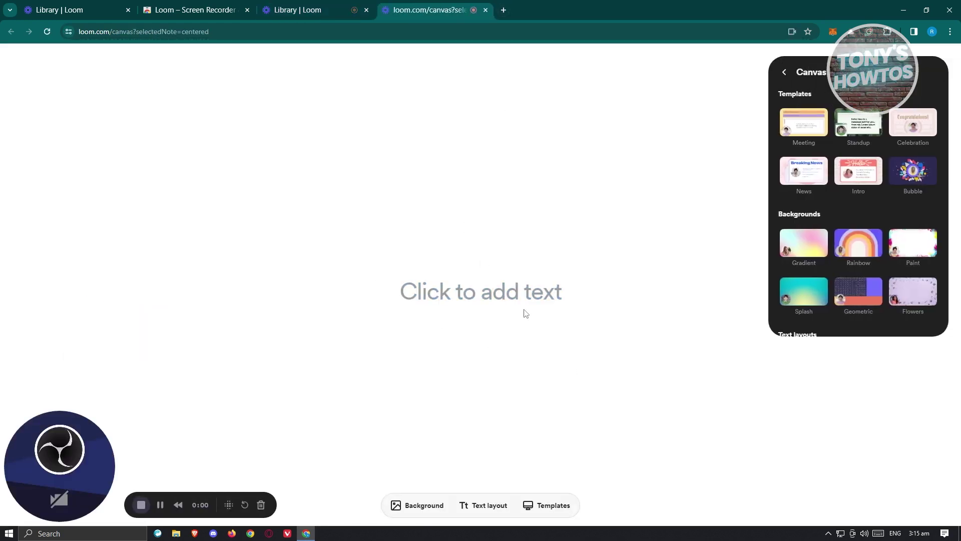
- Return the recorder to its main options: Full Screen, OBS Virtual Camera, USB microphone
left_click(505, 289)
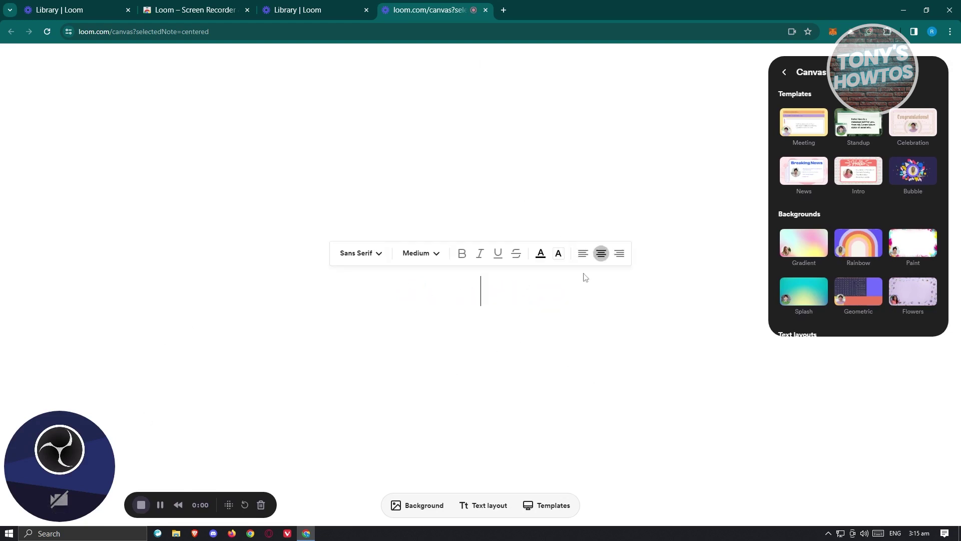
left_click(342, 6)
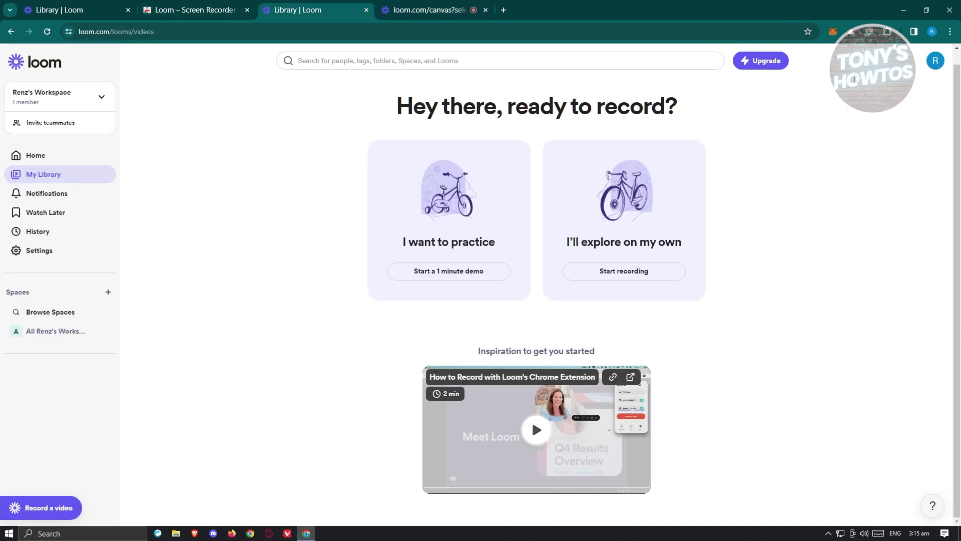
left_click(429, 10)
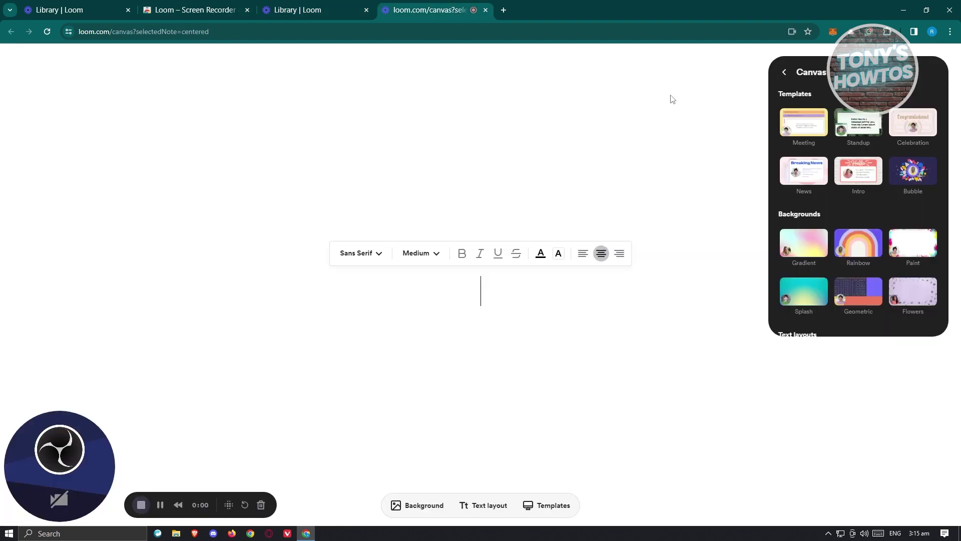
left_click(786, 72)
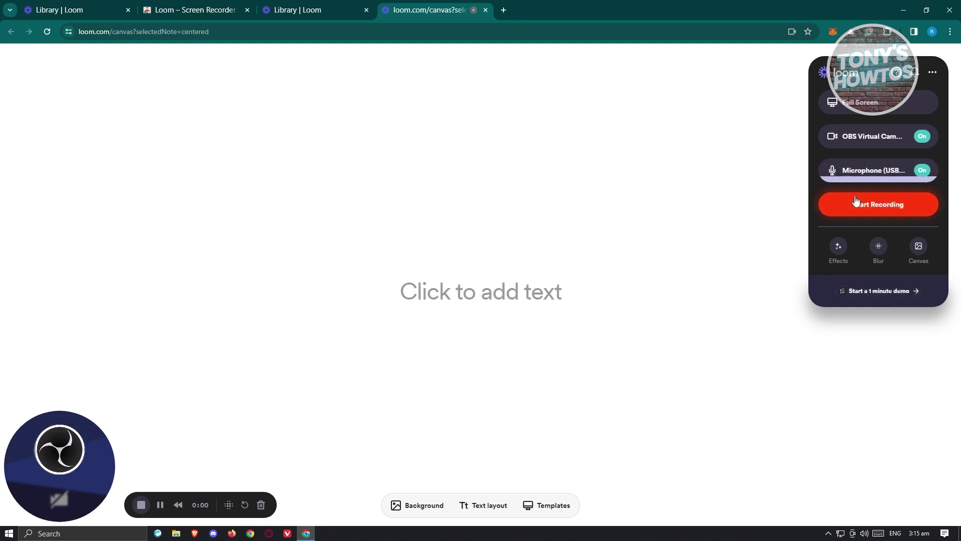
- Start a new recording and bring up Chrome's Choose what to share dialog
left_click(904, 210)
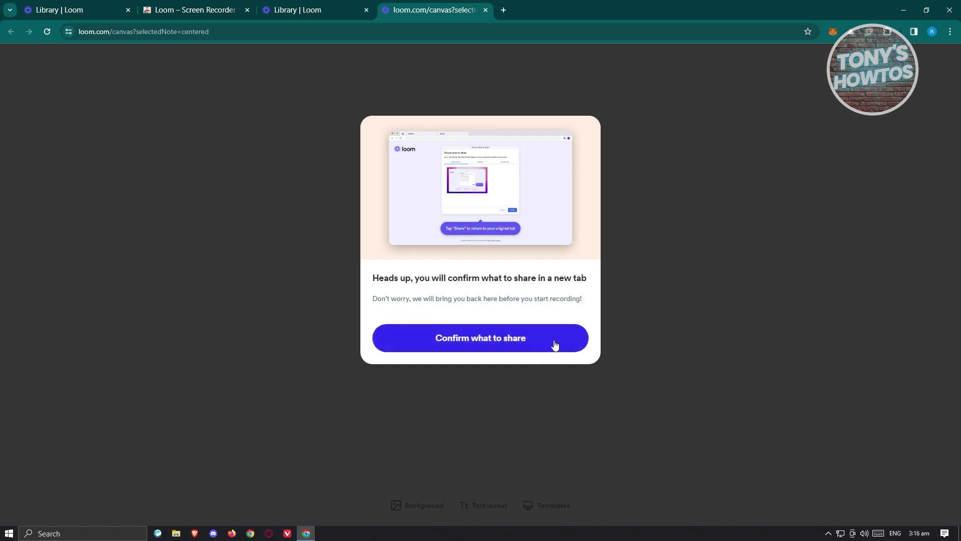
left_click(535, 340)
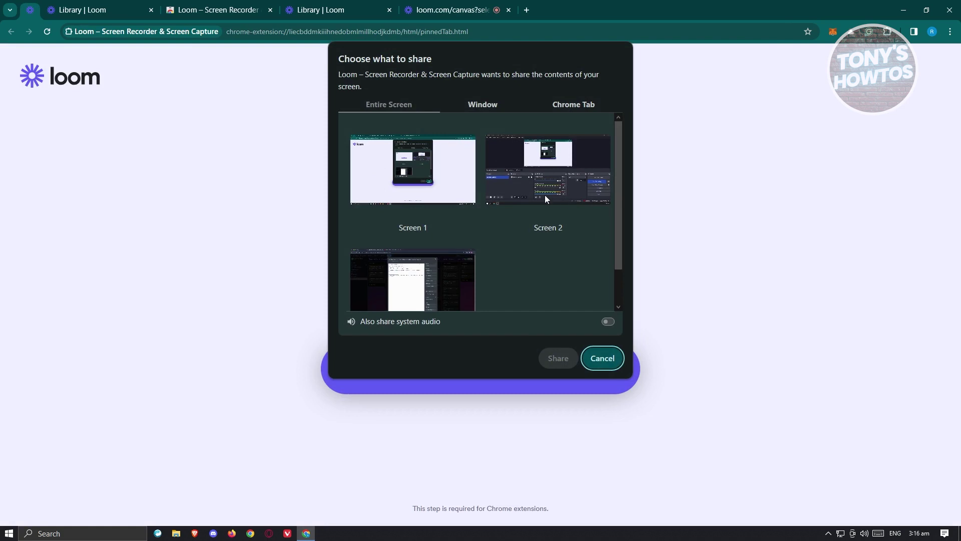
- Share Screen 1 under Entire Screen so recording begins over the text canvas
scroll(412, 271, "down", 1)
scroll(499, 229, "up", 1)
left_click(451, 165)
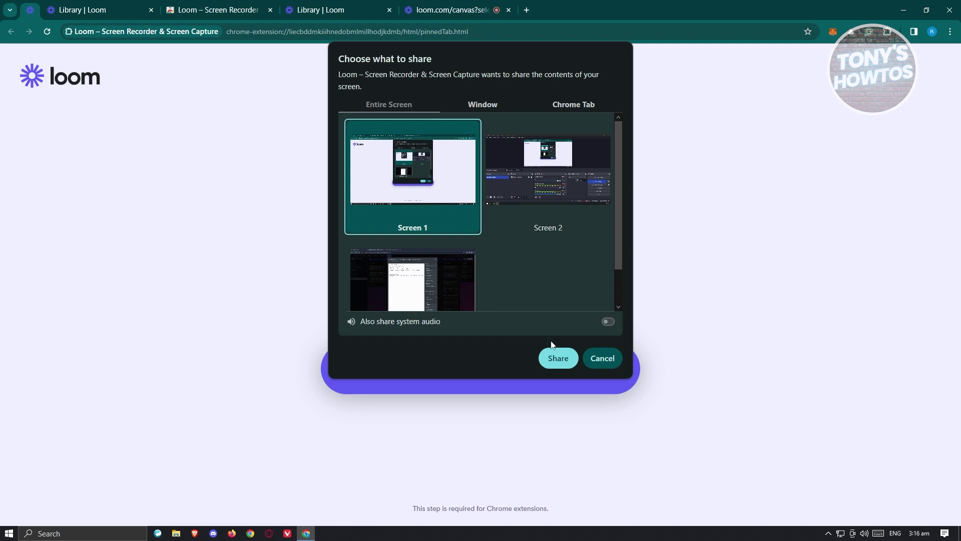
left_click(568, 364)
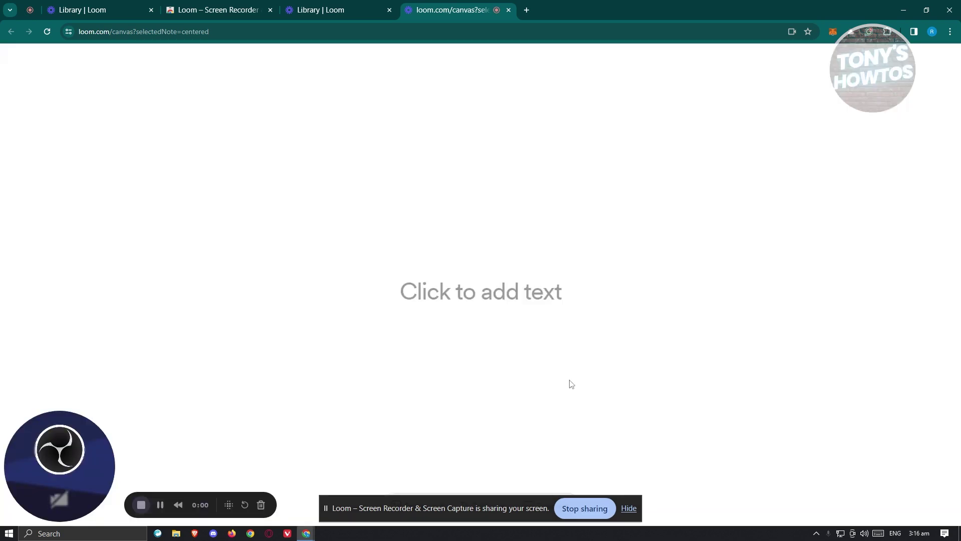
- Enter 'they this is a video' as the canvas heading, then pause and resume recording
left_click(595, 293)
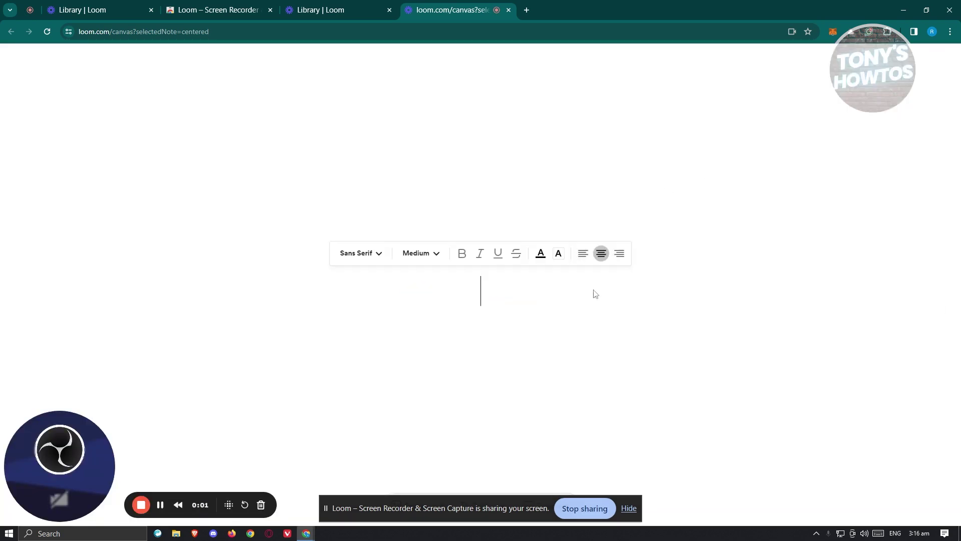
type("they this is a video")
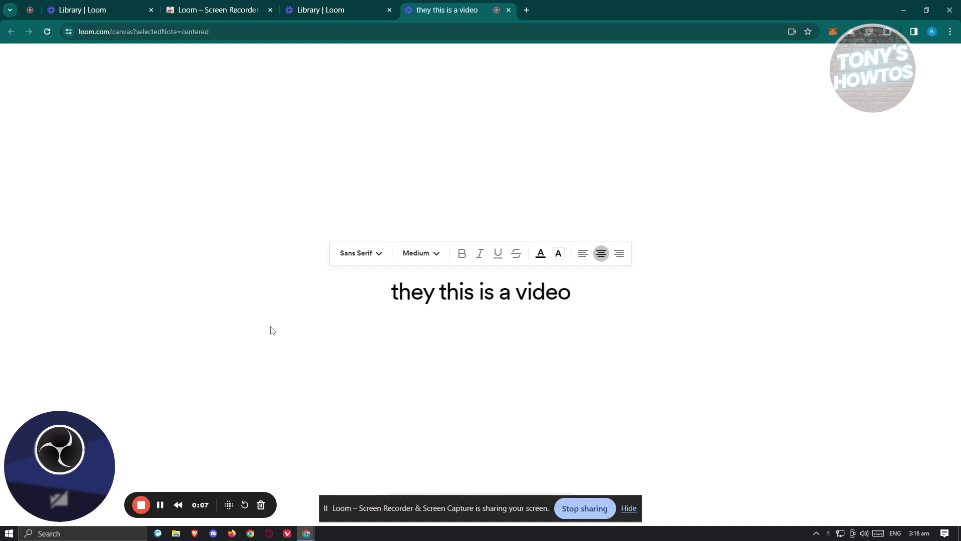
left_click(260, 336)
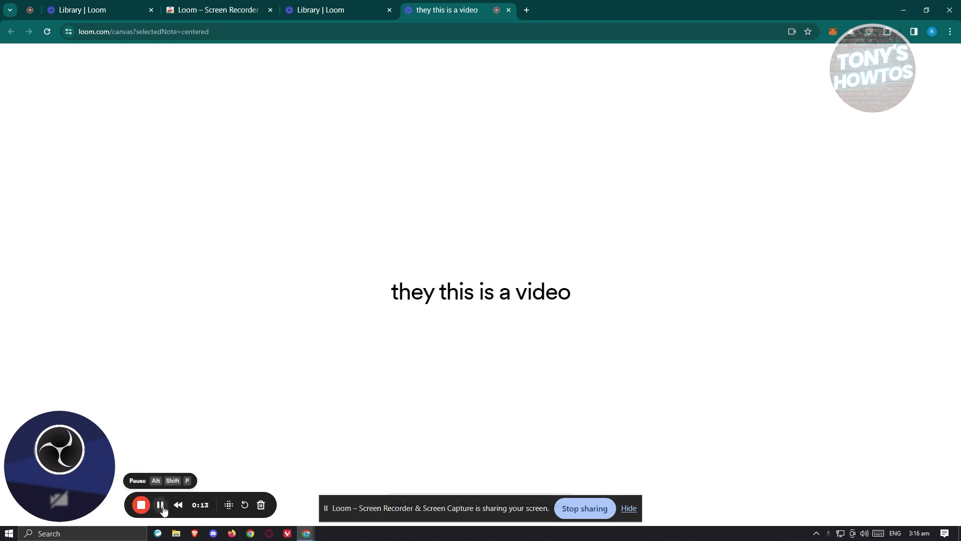
left_click(161, 506)
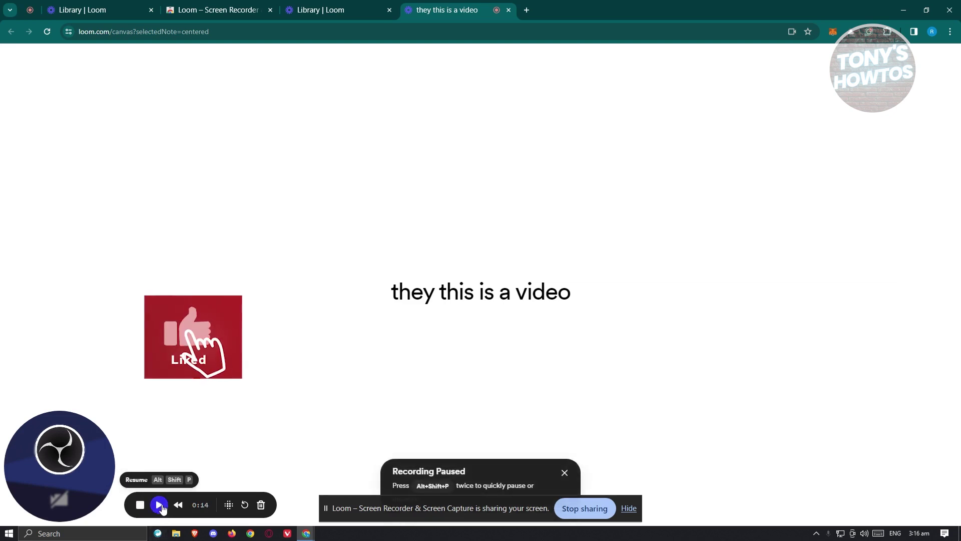
left_click(160, 506)
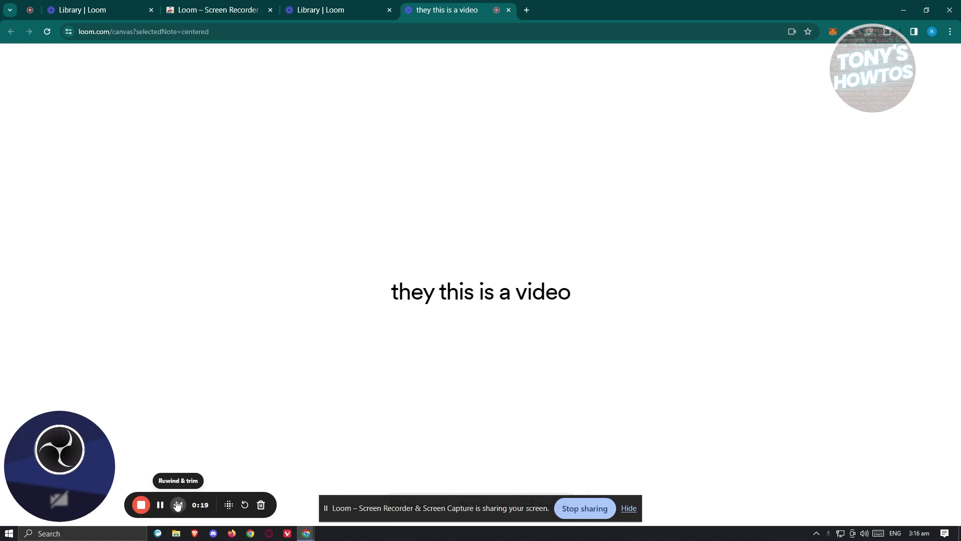
- Try a Live Rewind trim, then discard it without cutting and resume recording
left_click(177, 504)
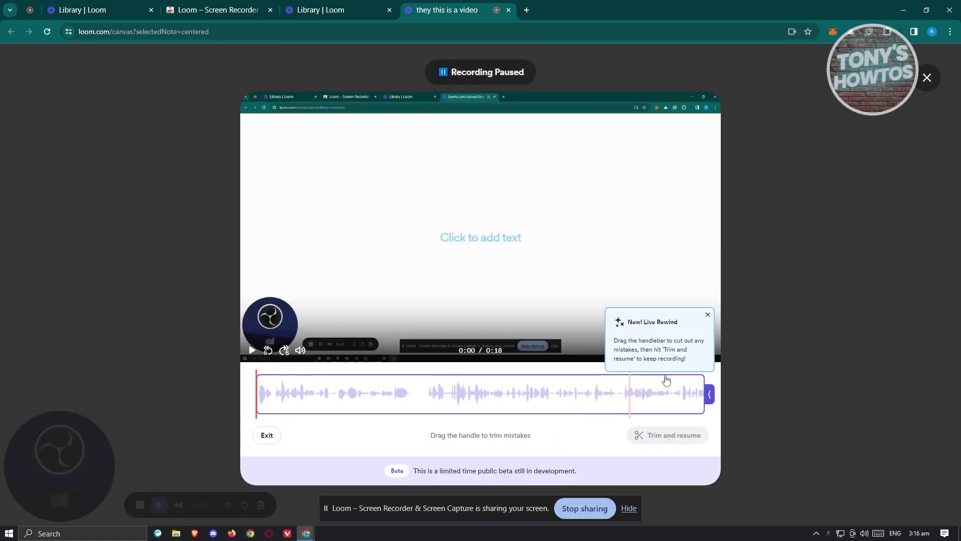
mouse_move(435, 394)
left_mouse_down()
mouse_move(410, 394)
mouse_move(470, 393)
mouse_move(446, 395)
left_mouse_up()
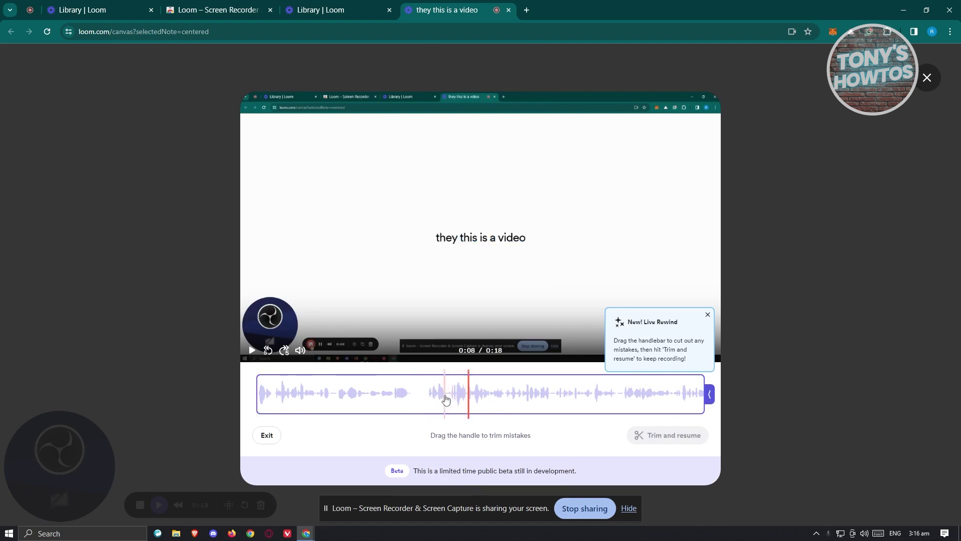
left_click_drag(707, 395, 769, 406)
left_click_drag(756, 444, 268, 444)
left_click(267, 435)
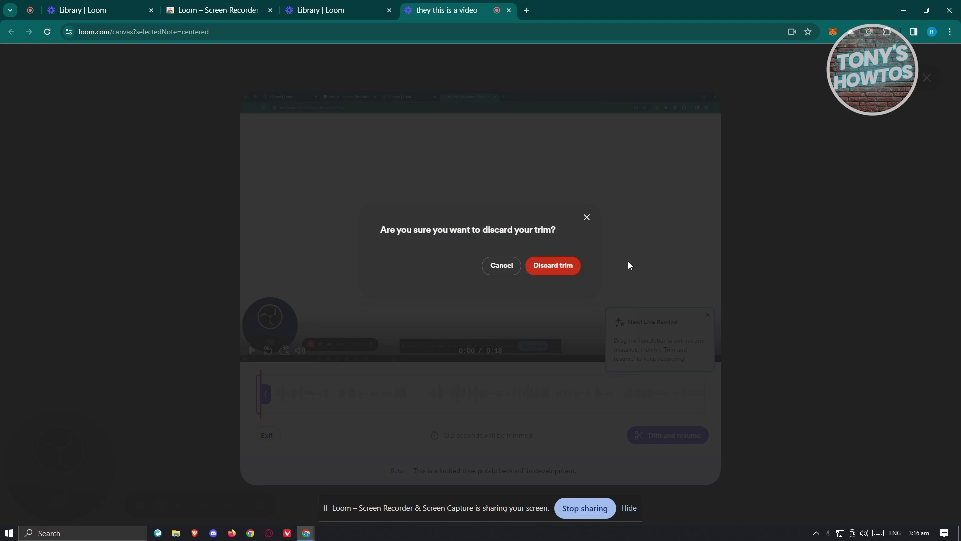
left_click(559, 270)
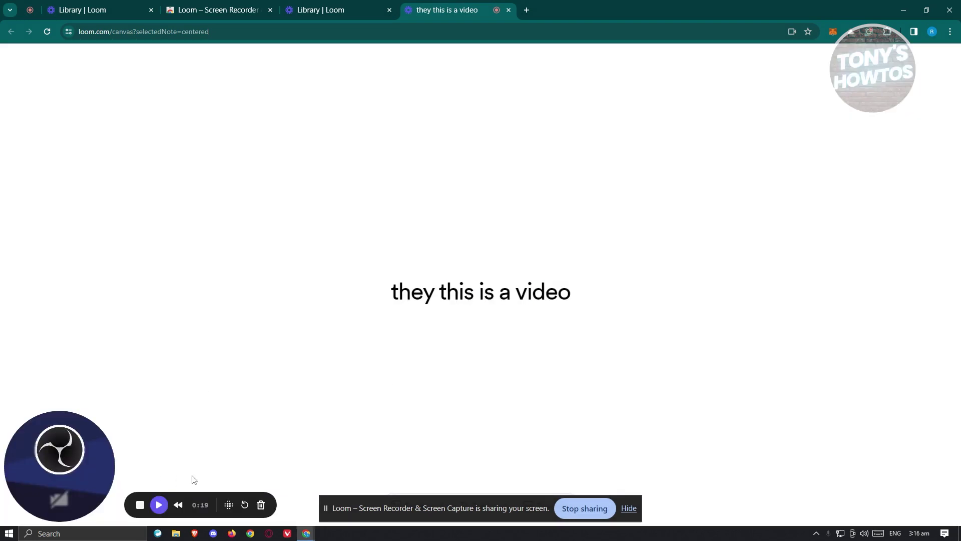
left_click(161, 505)
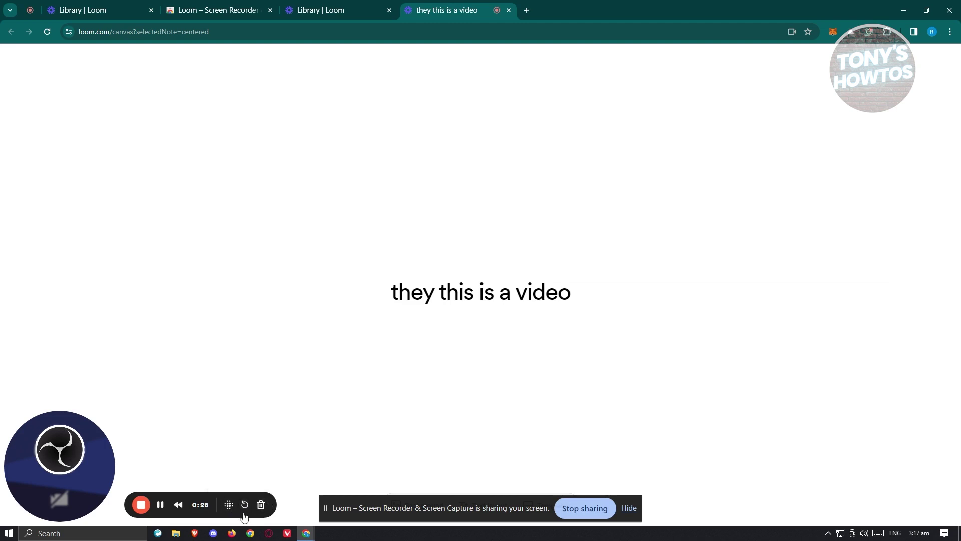
- Pause and blur the 'they this is a video' heading, widening the blur across the line
left_click(229, 505)
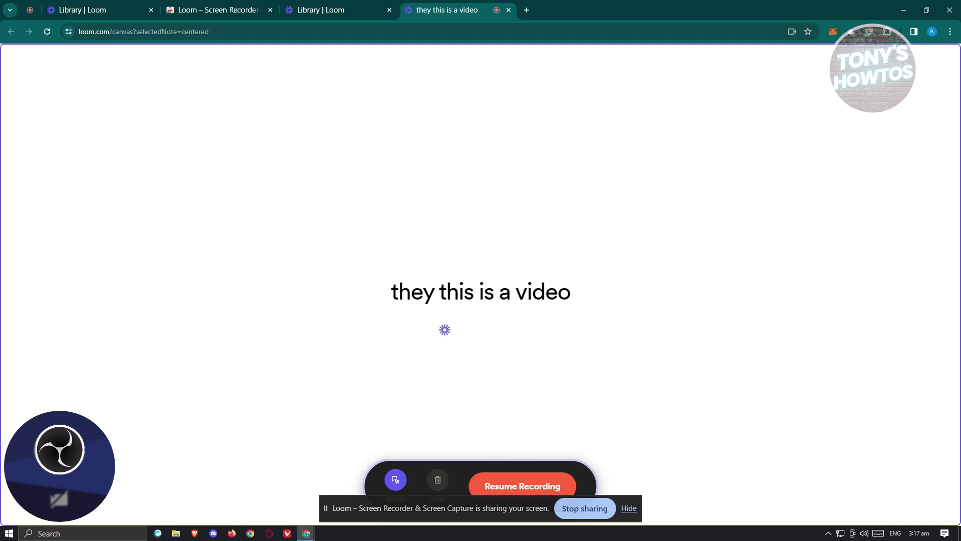
left_click(543, 294)
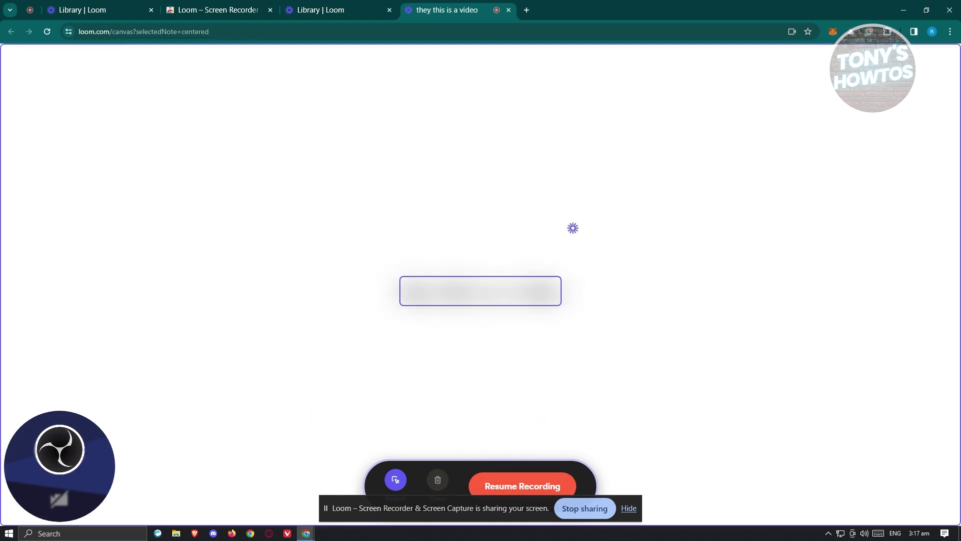
left_click(653, 292)
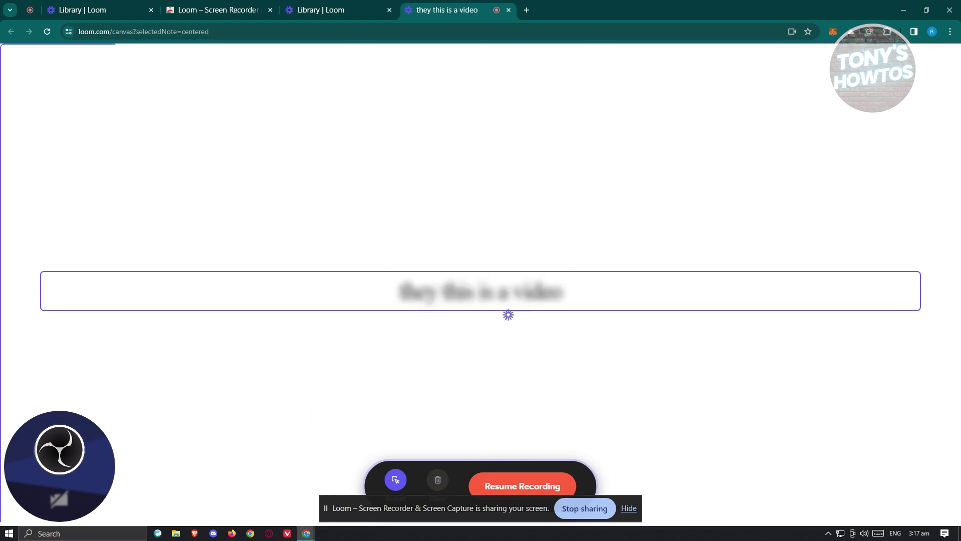
left_click(504, 299)
left_click(489, 291)
left_click(611, 291)
- Remove the heading blur, resume recording, and stop to finish the 33-second video
left_click(623, 294)
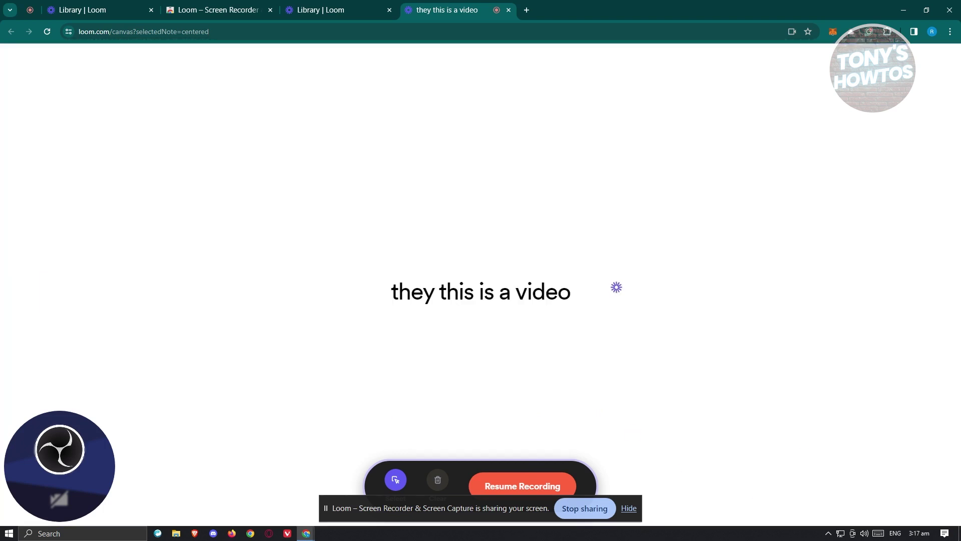
left_click(515, 486)
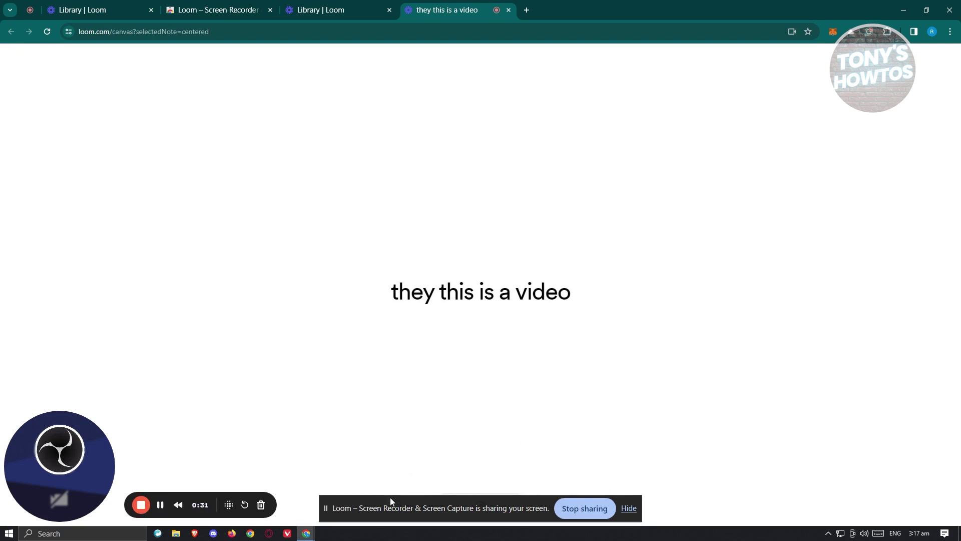
left_click(141, 504)
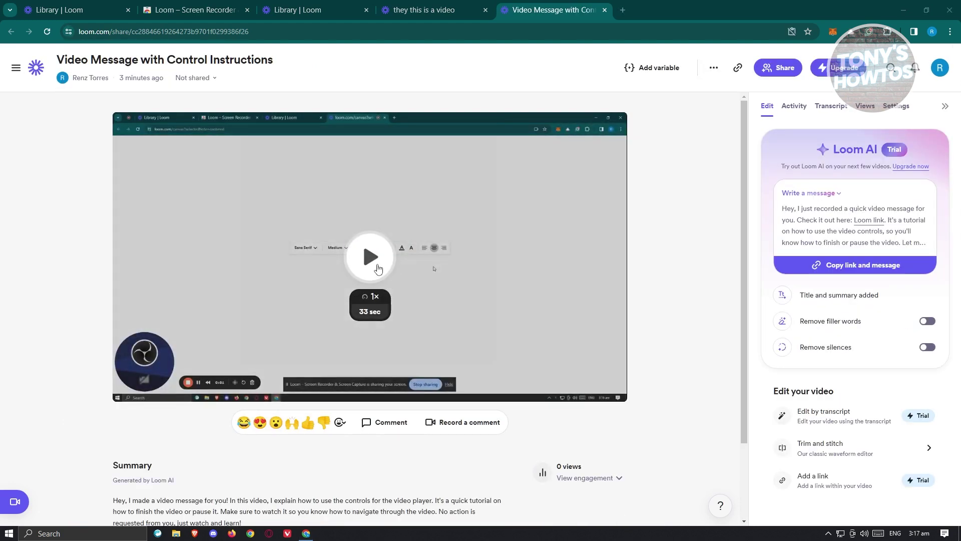
- Play the finished video and browse its Transcript, Views, Settings, Activity and Edit tabs
left_click(379, 266)
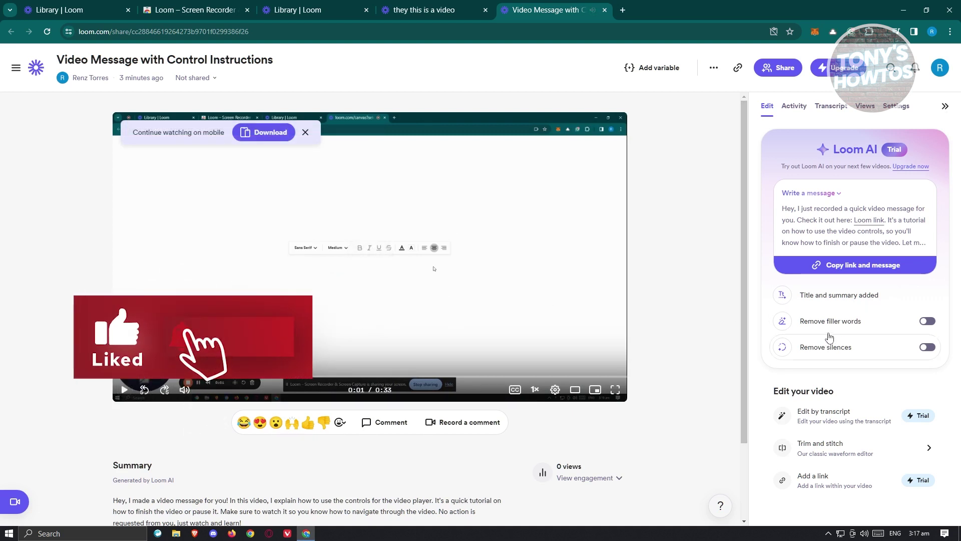
mouse_move(885, 437)
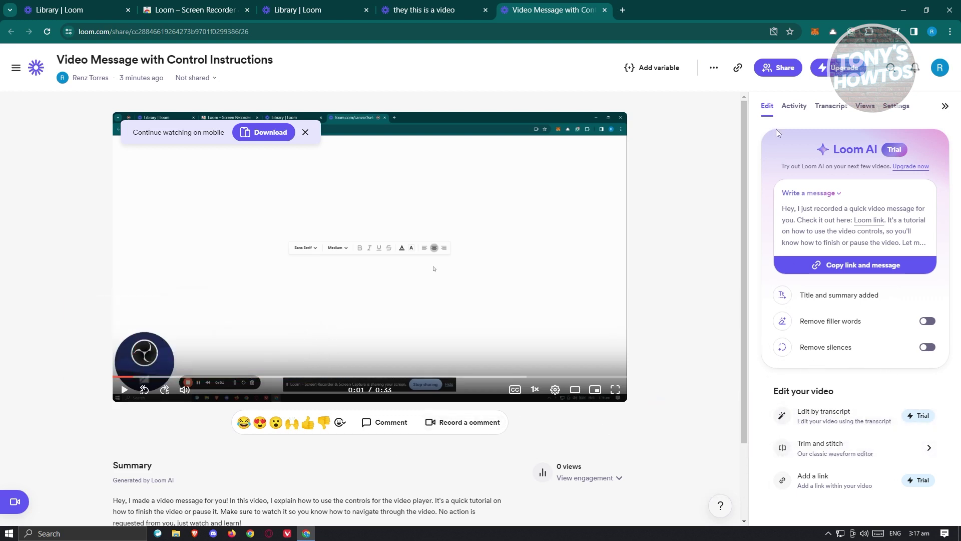
left_click(794, 106)
left_click(832, 107)
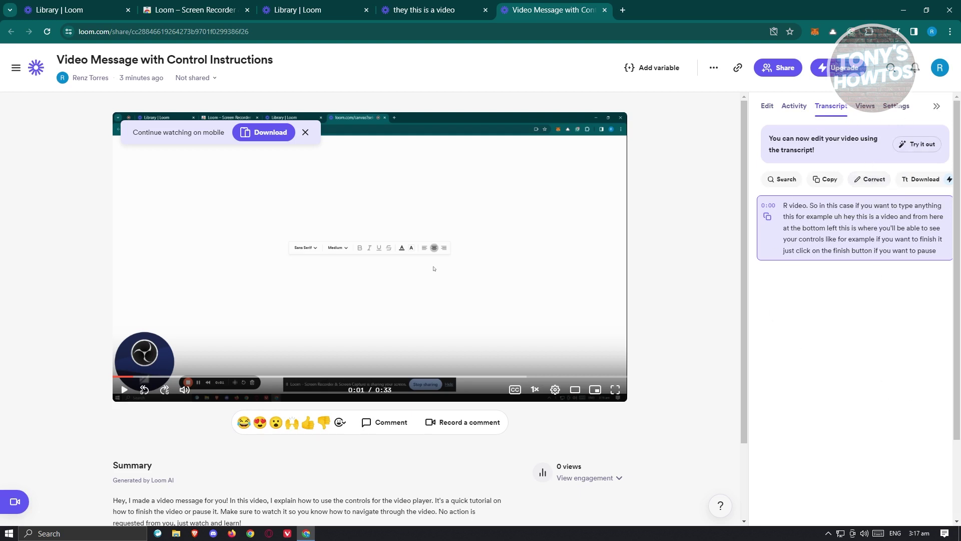
left_click(864, 107)
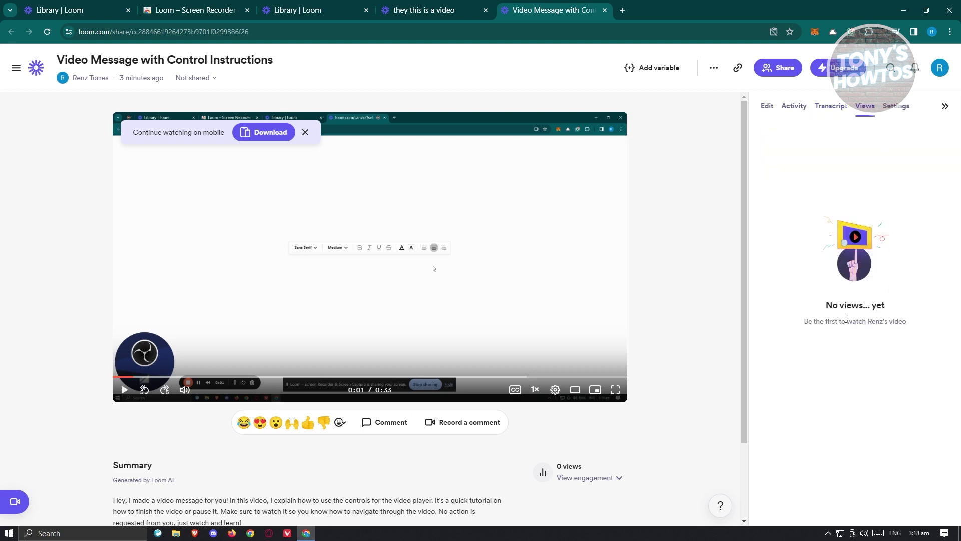
left_click(897, 106)
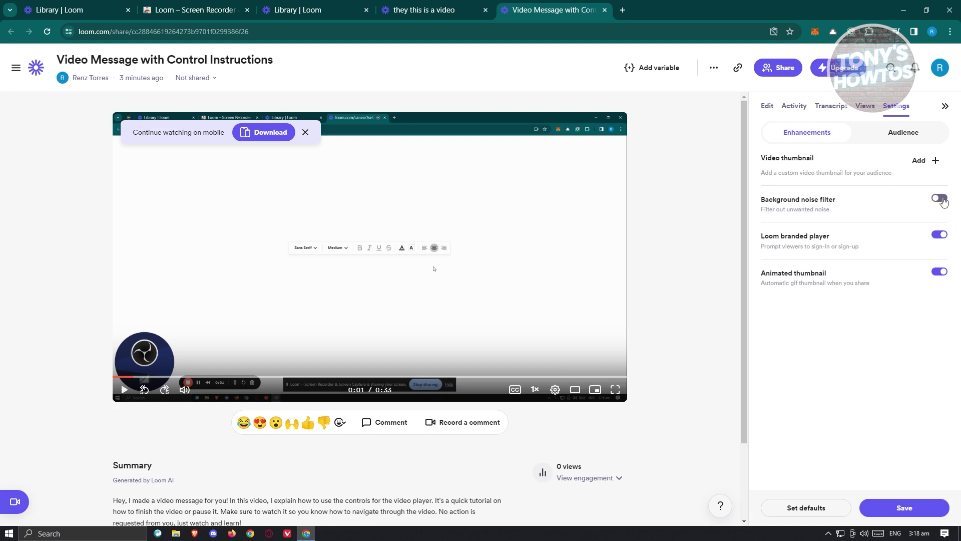
left_click(794, 106)
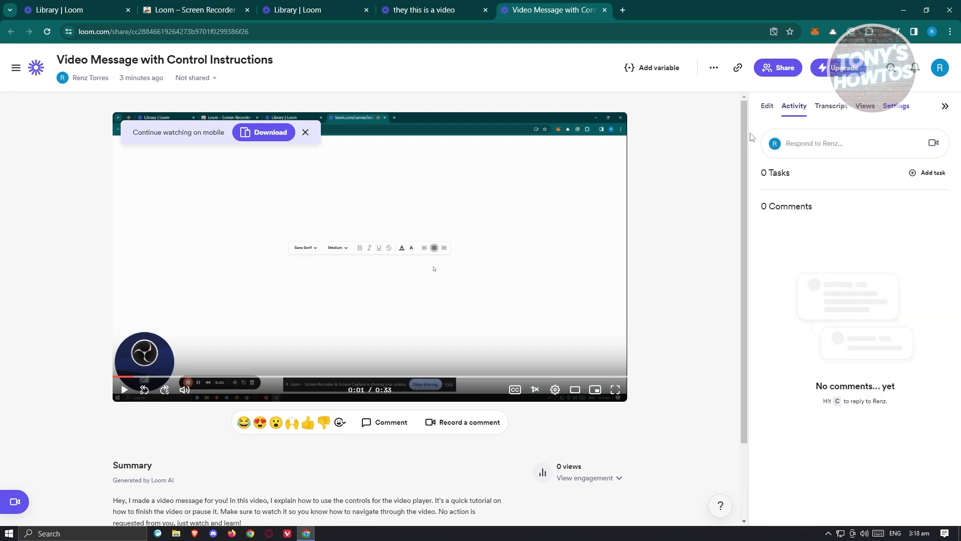
left_click(768, 106)
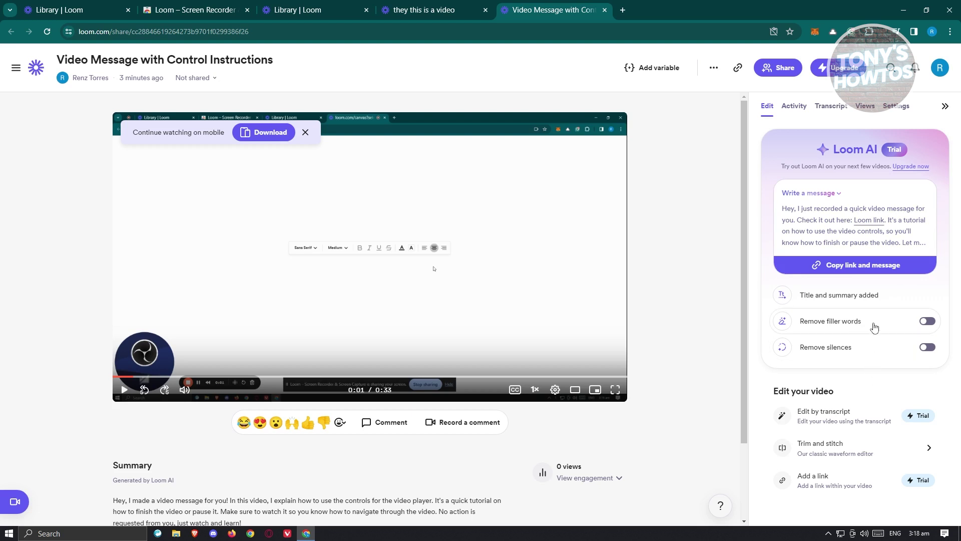
- Turn on Remove filler words and Remove silences, then bring up the Share dialog
left_click(928, 321)
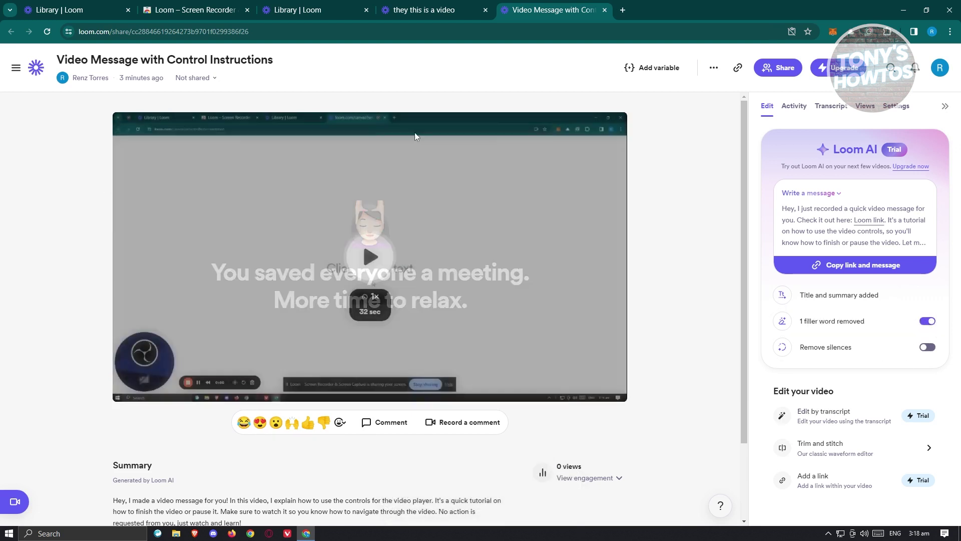
left_click(930, 348)
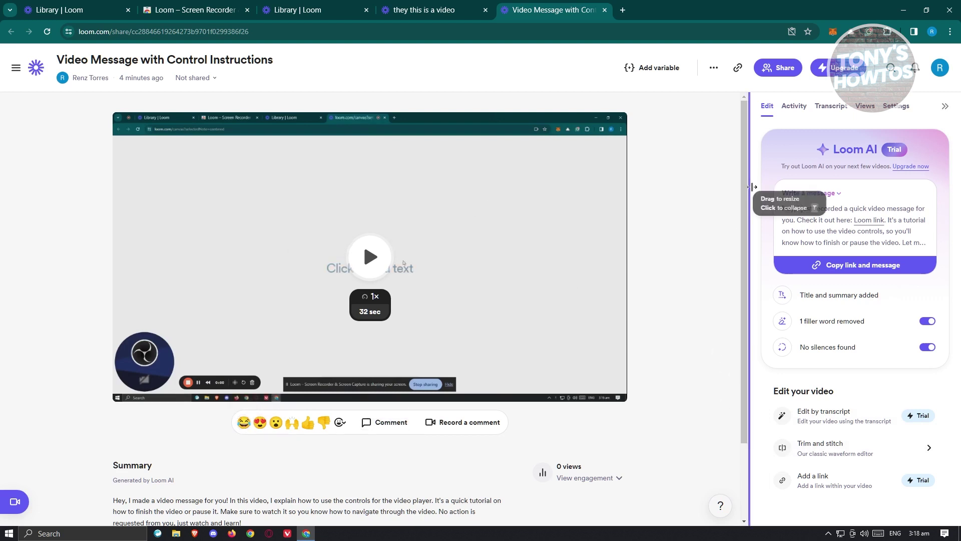
left_click(778, 69)
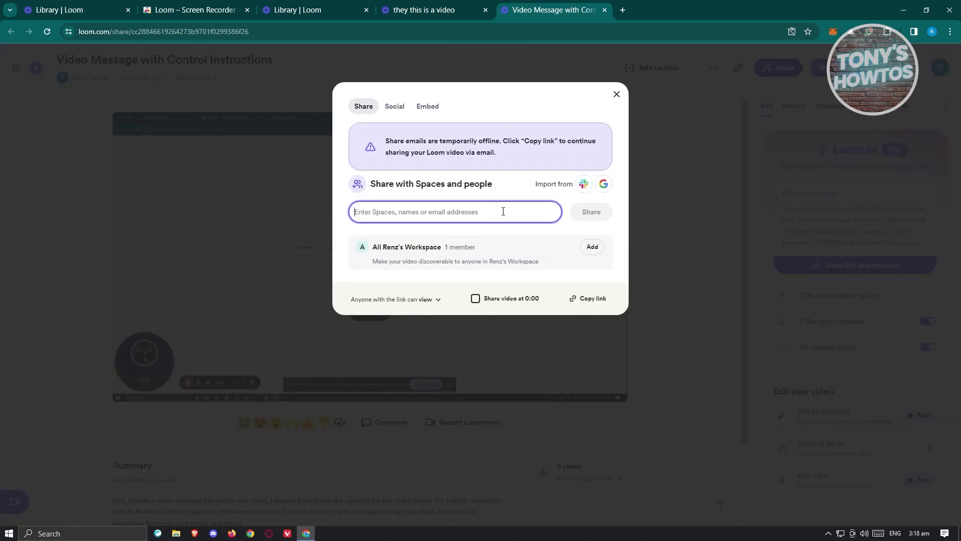
- Close the Share dialog and launch the transcript editor via the Transcript tab's Try it out
left_click(616, 94)
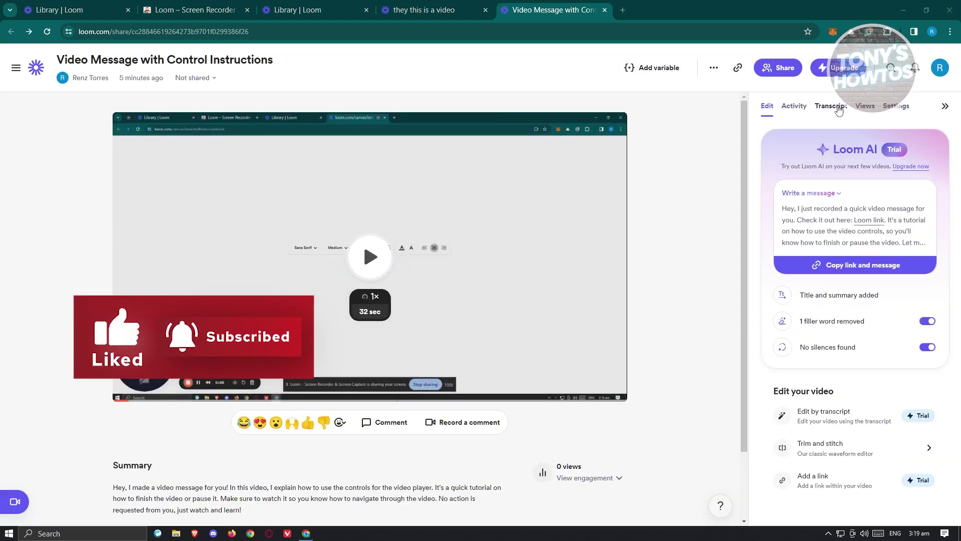
left_click(831, 106)
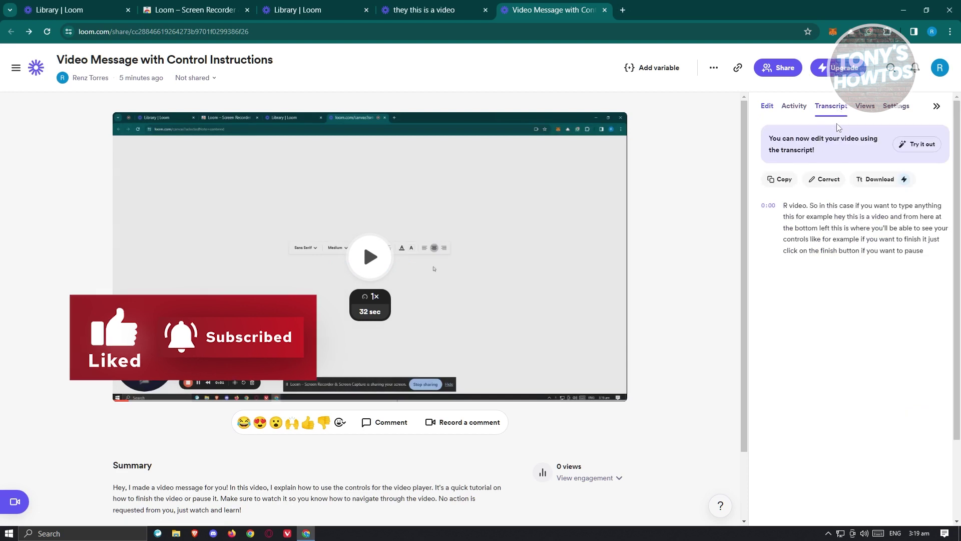
left_click(924, 149)
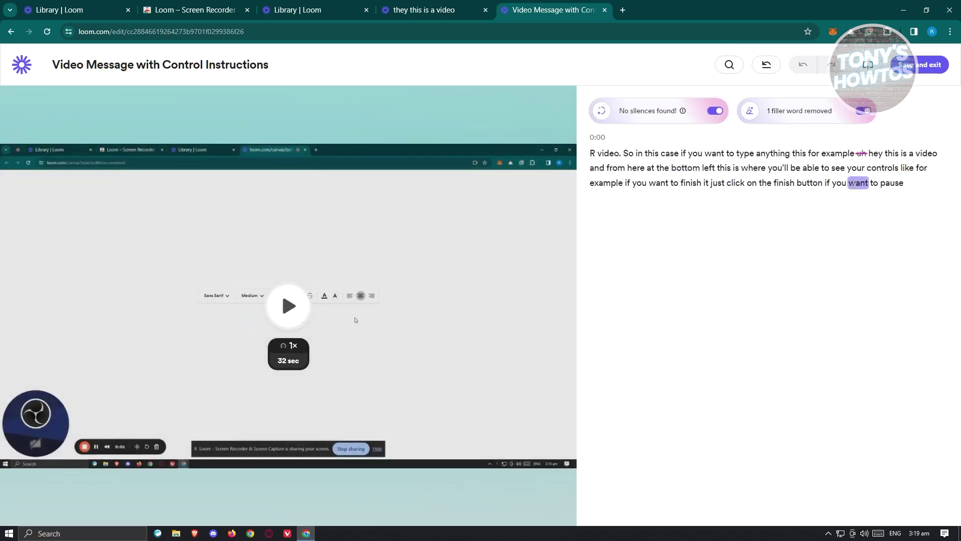
- Pick out the opening word 'R' in the transcript, previewing playback around it
left_click(858, 182)
left_click(892, 183)
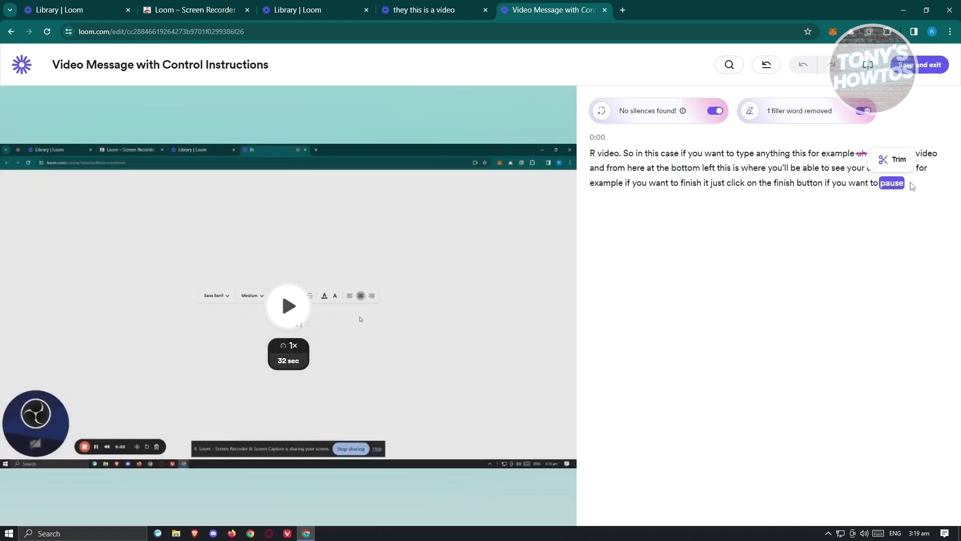
left_click(911, 183)
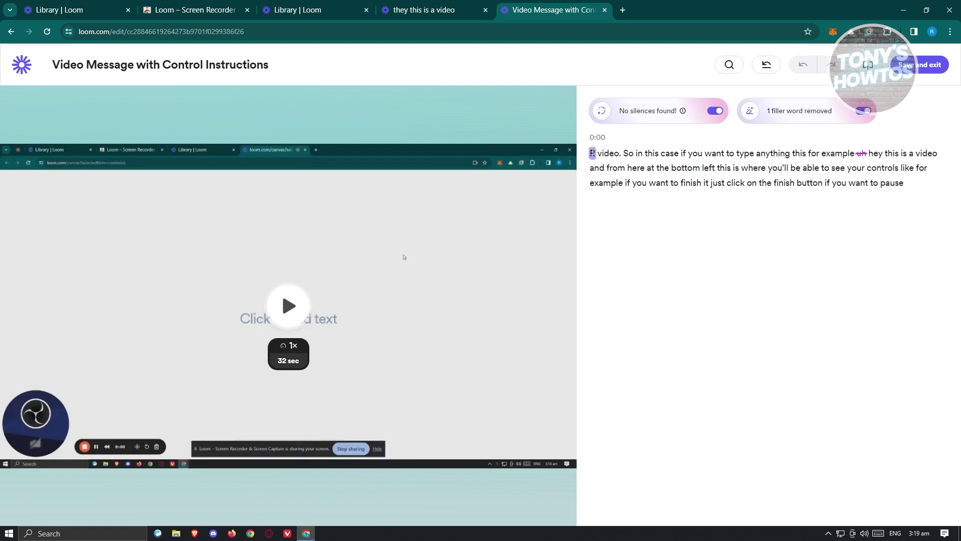
left_click(592, 153)
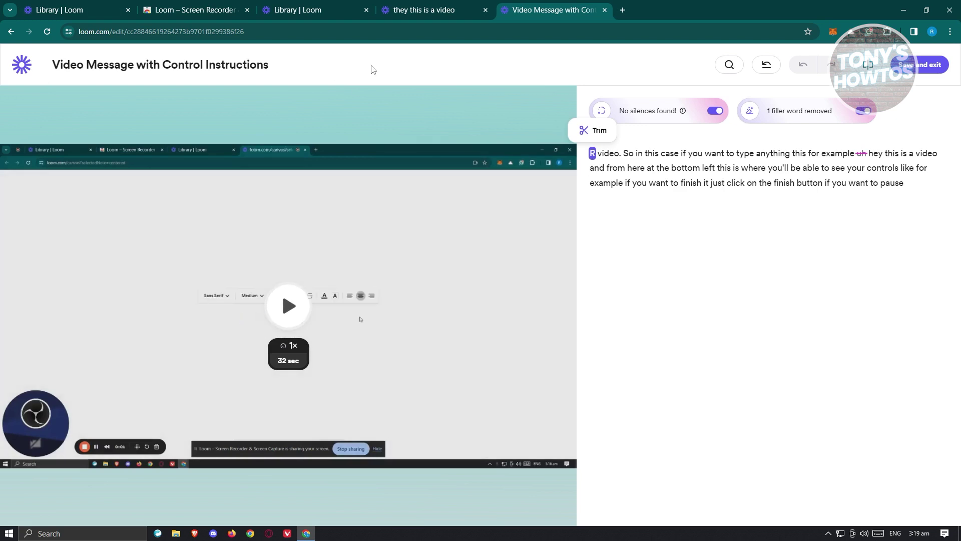
key("space")
mouse_move(615, 153)
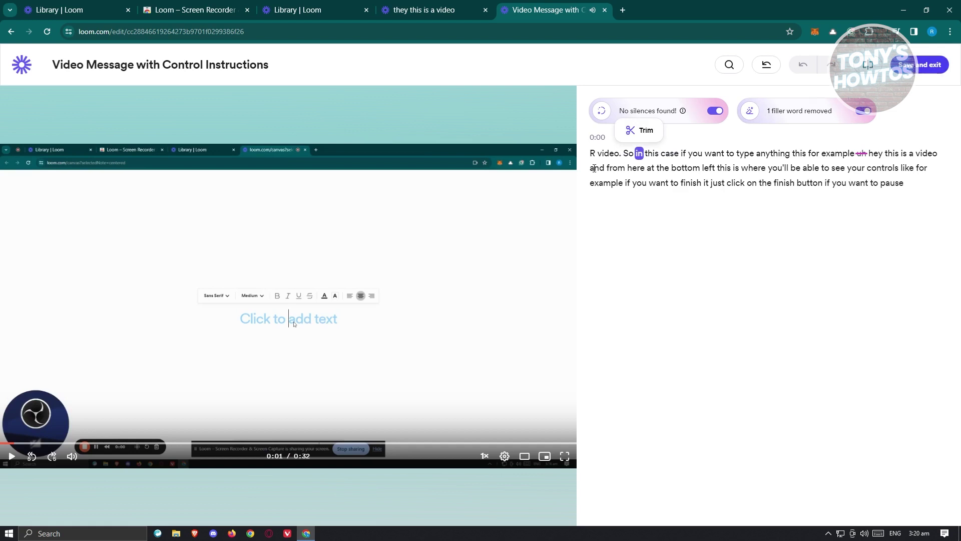
left_click(607, 153)
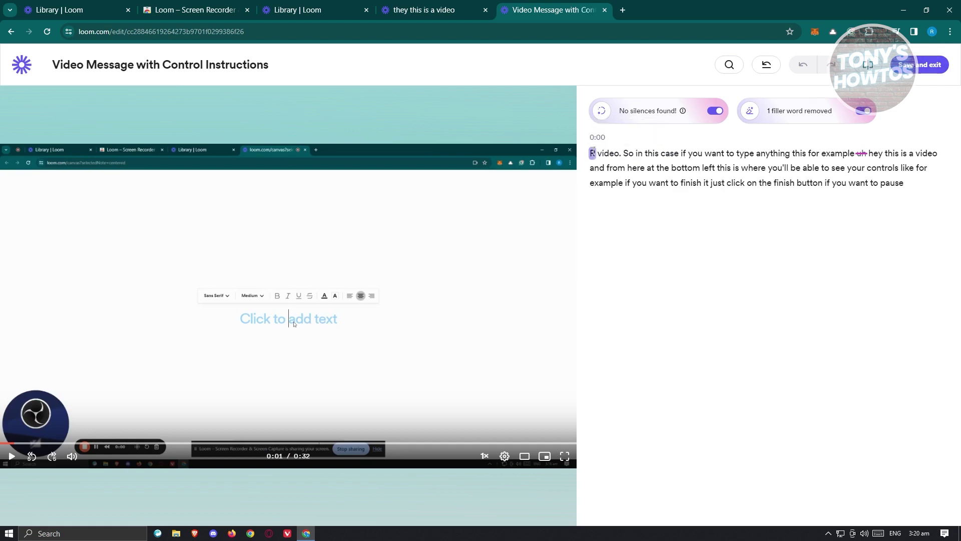
- Trim 'R' out of the video and save and exit the transcript editor
right_click(593, 153)
key("Escape")
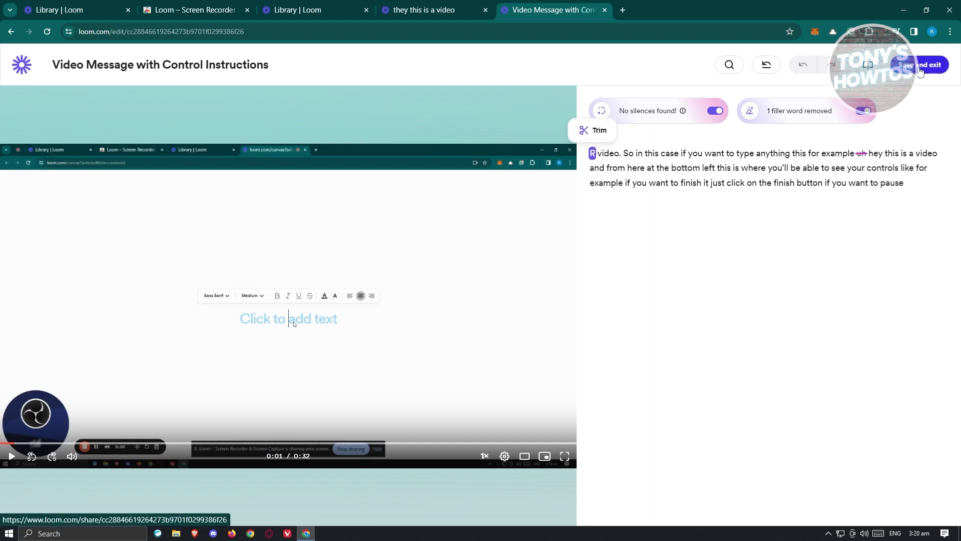
left_click(599, 131)
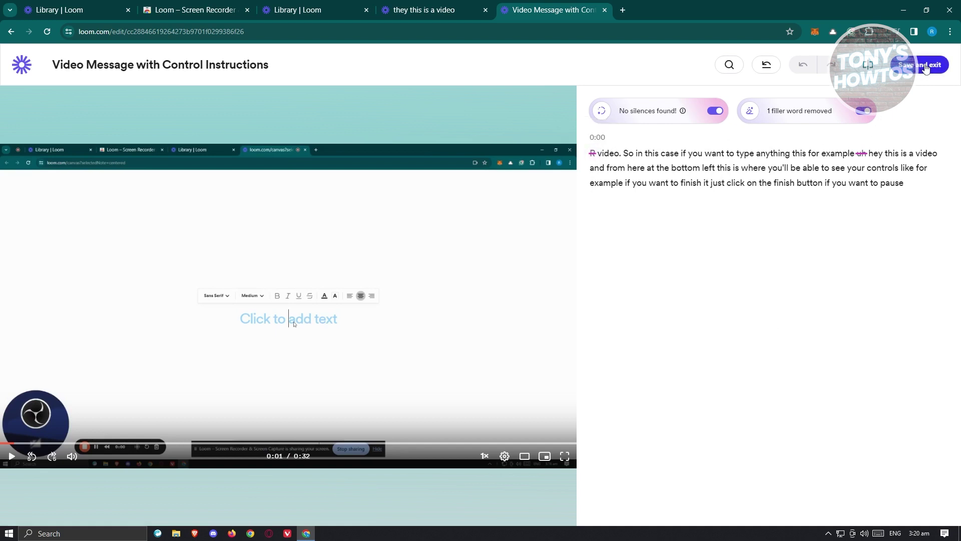
left_click(926, 67)
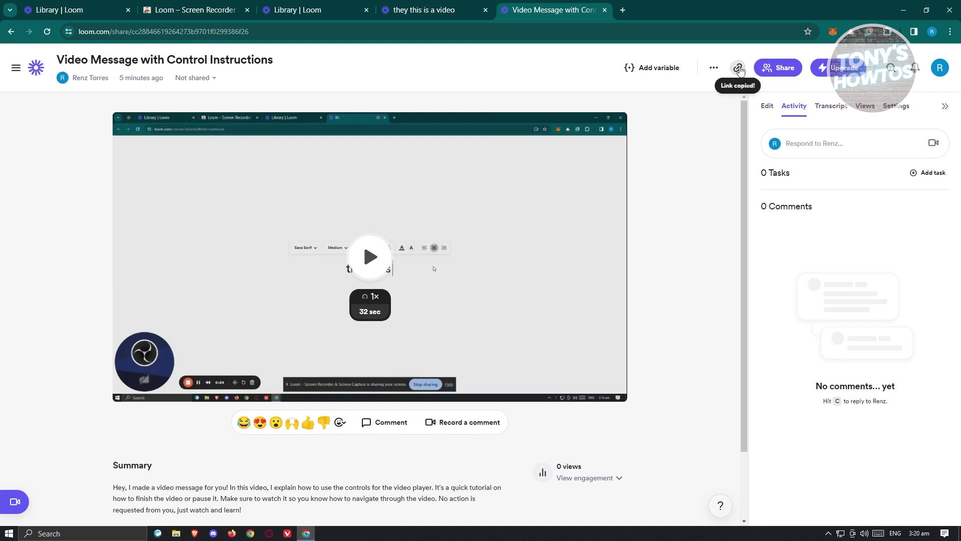
- Load the copied Loom share link in a new Chrome Incognito window to view the public page
left_click(950, 32)
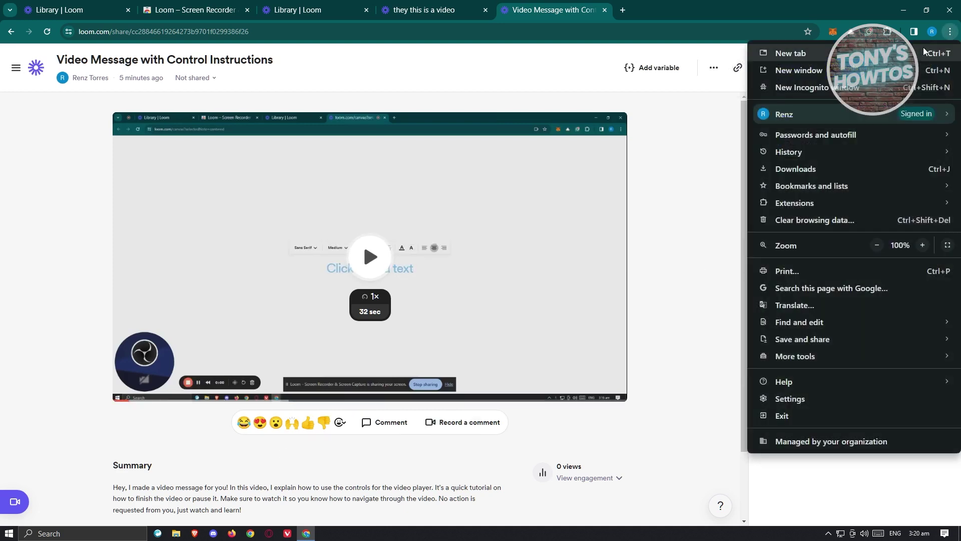
left_click(844, 89)
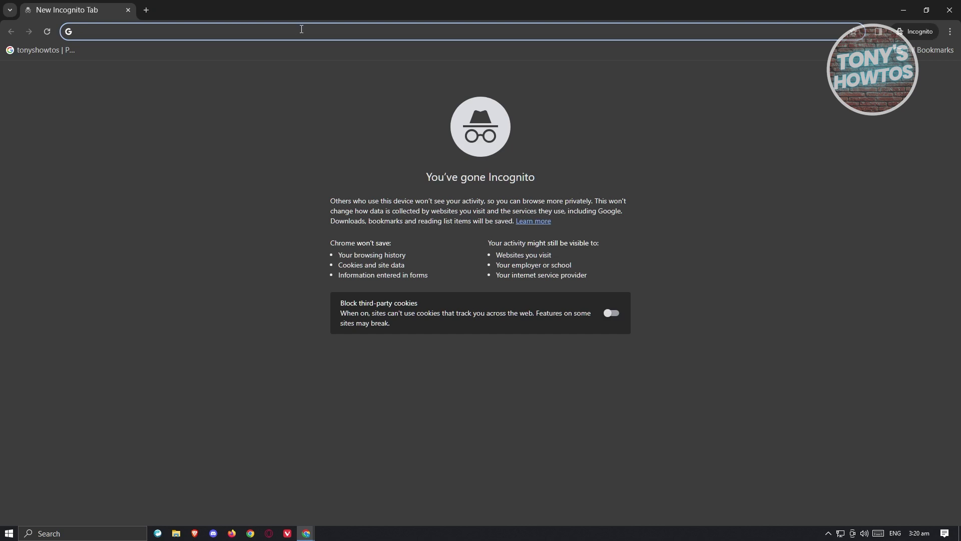
key("ctrl+v")
key("Return")
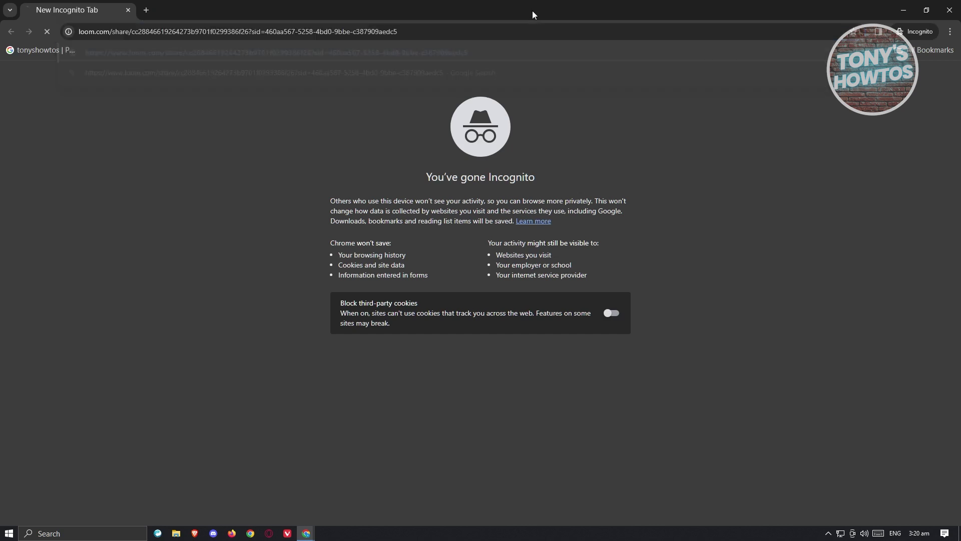